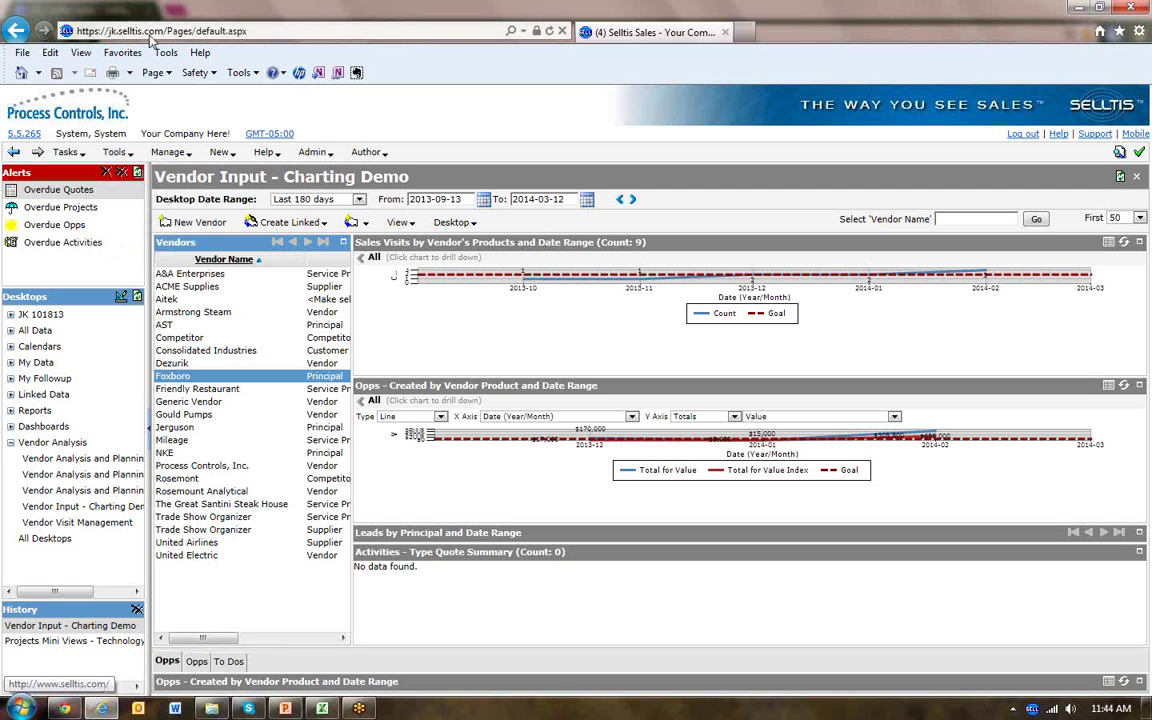
Step: Collapse the sidebar and open the view properties of the Sales Visits by Vendor's Products and Date Range chart
click(146, 386)
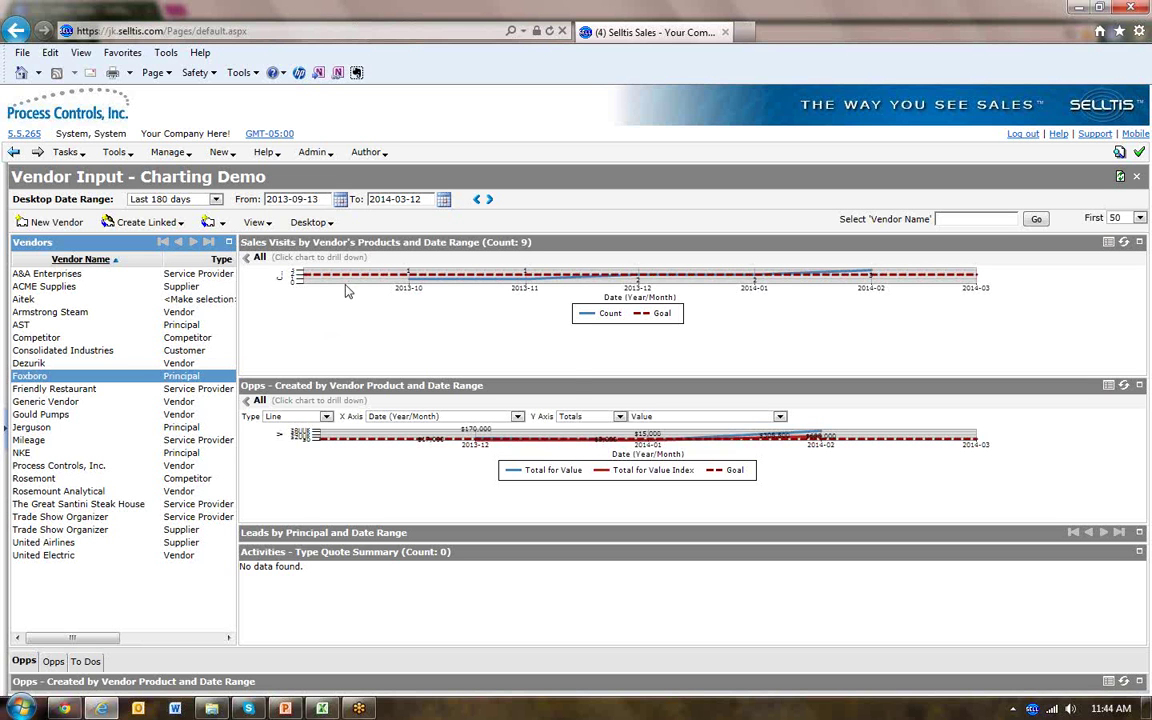
mouse_move(345, 243)
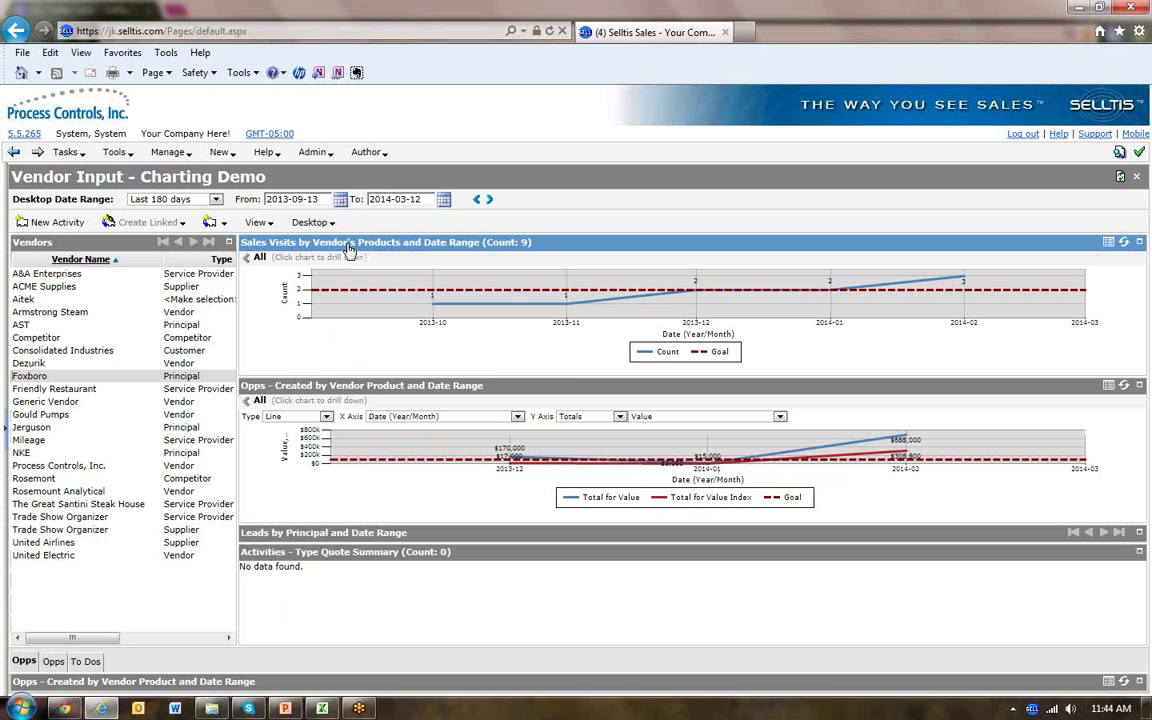
click(258, 224)
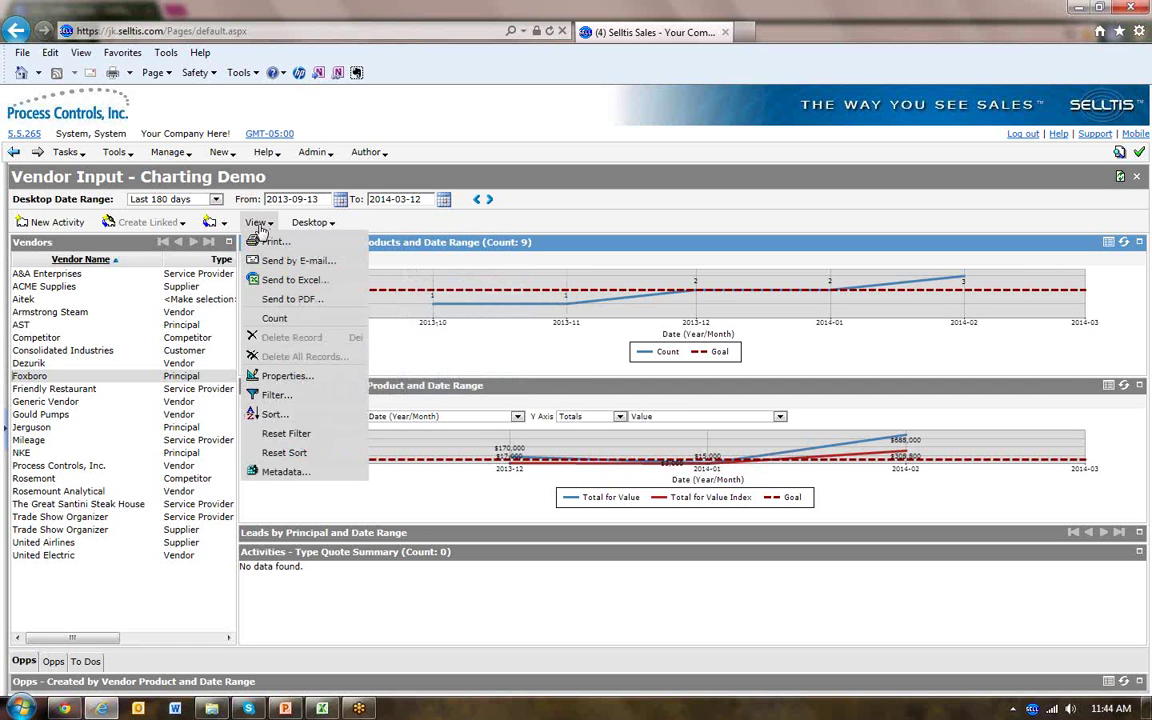
click(285, 376)
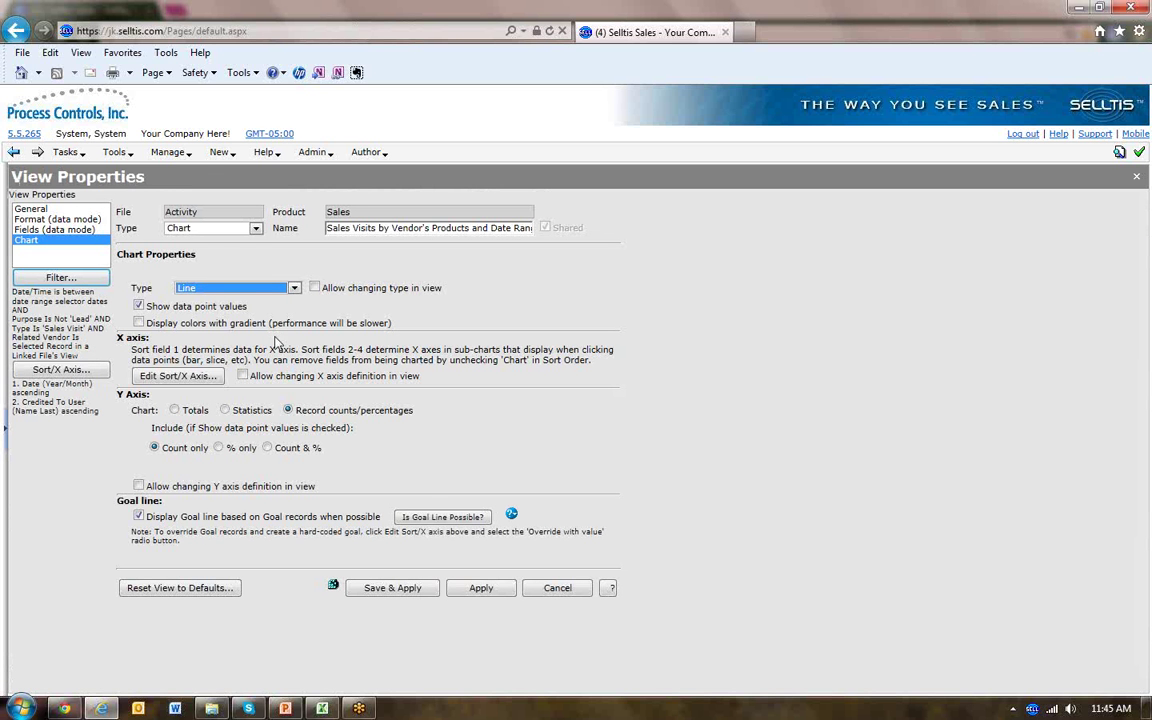
Step: Keep the view as a line chart and allow changing its type and X axis definition in view
click(256, 229)
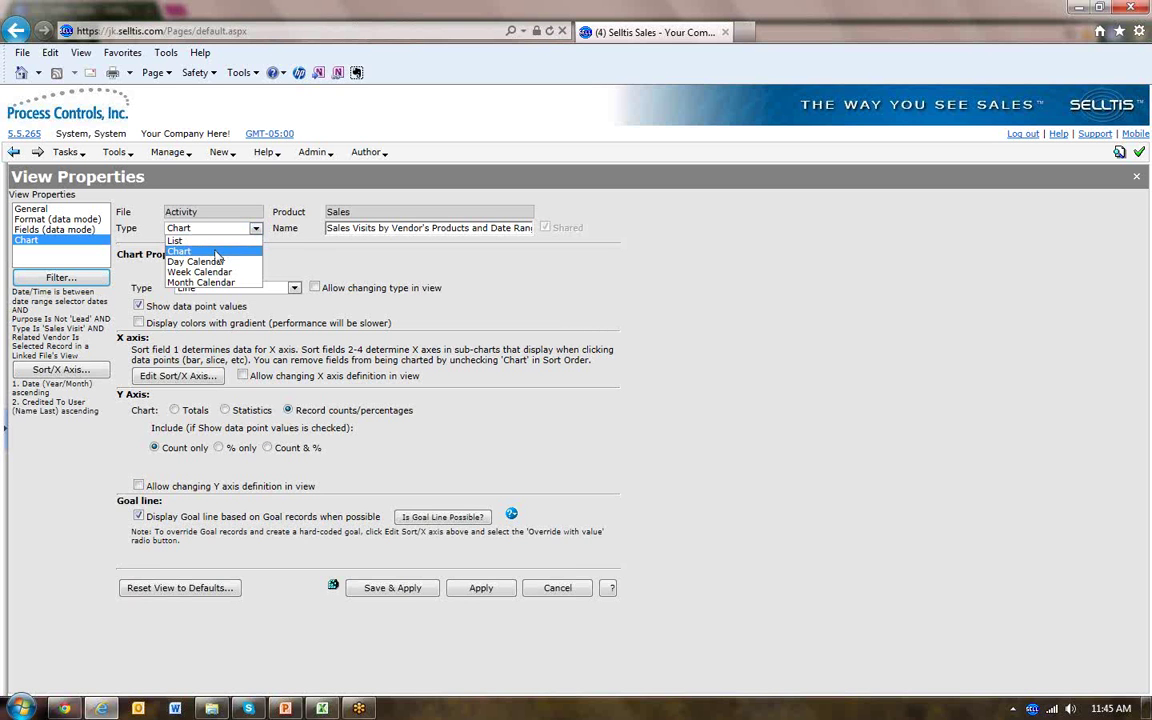
click(216, 252)
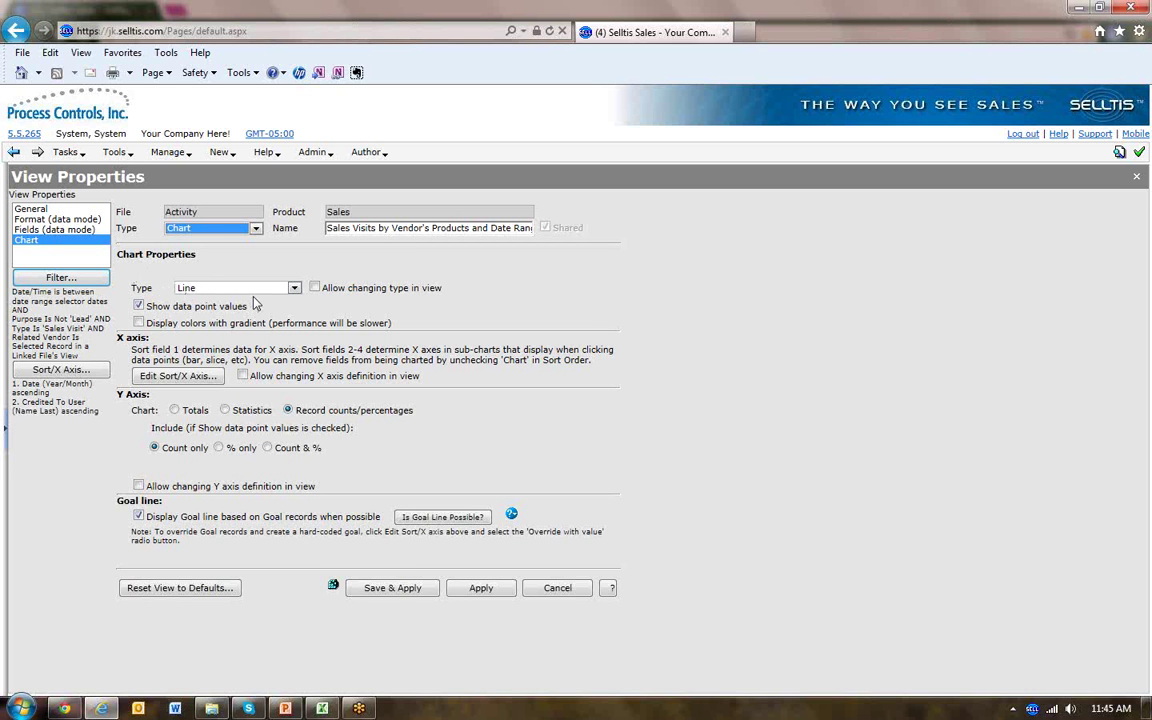
click(294, 288)
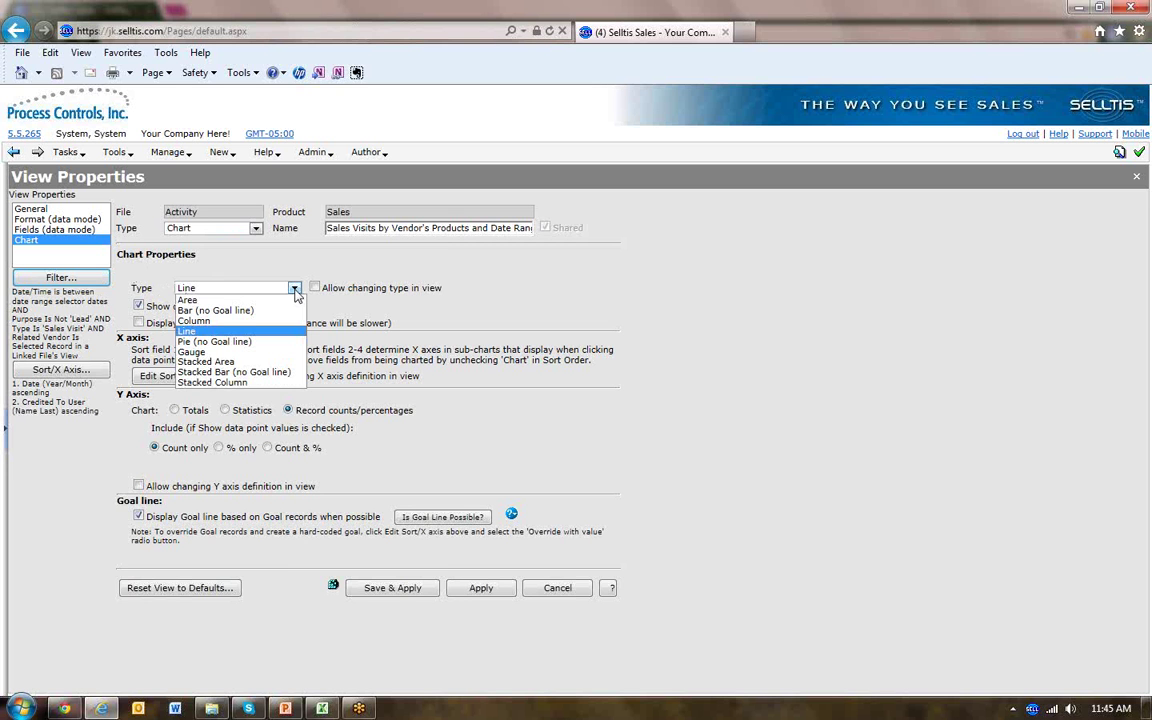
click(294, 290)
click(315, 289)
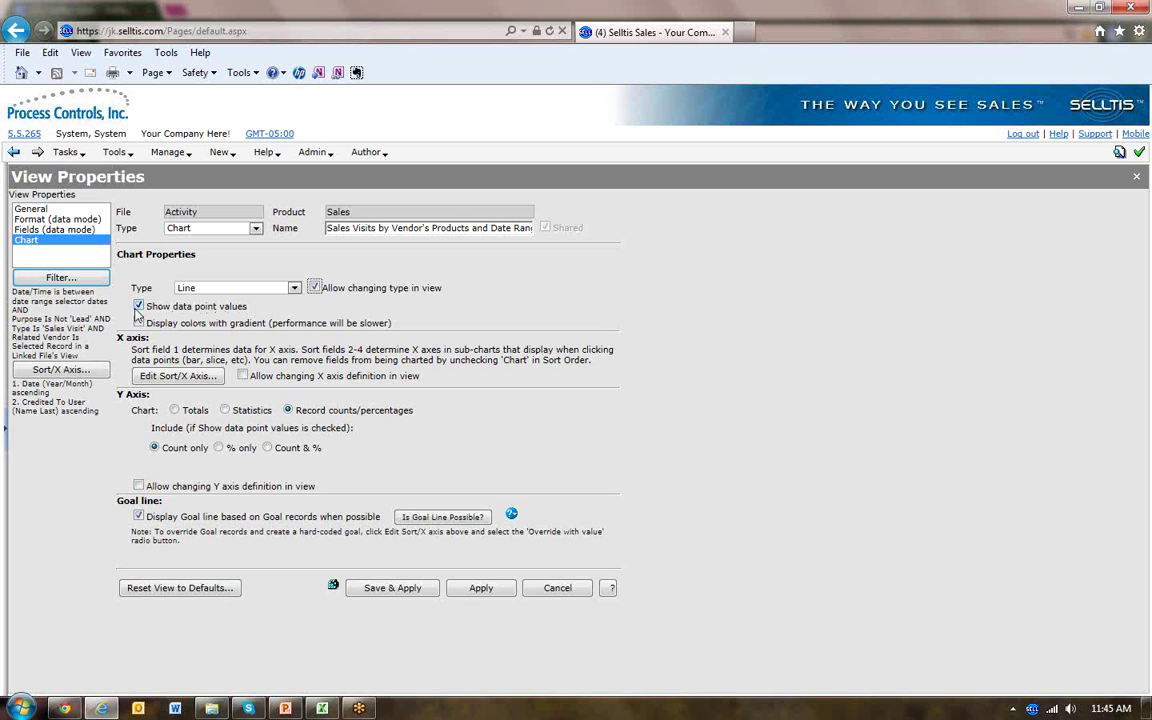
click(242, 375)
Step: Review the X axis sort order, keeping Date (Year/Month) as Field 1 and Credited To User (Name Last) charted as Field 2
click(190, 376)
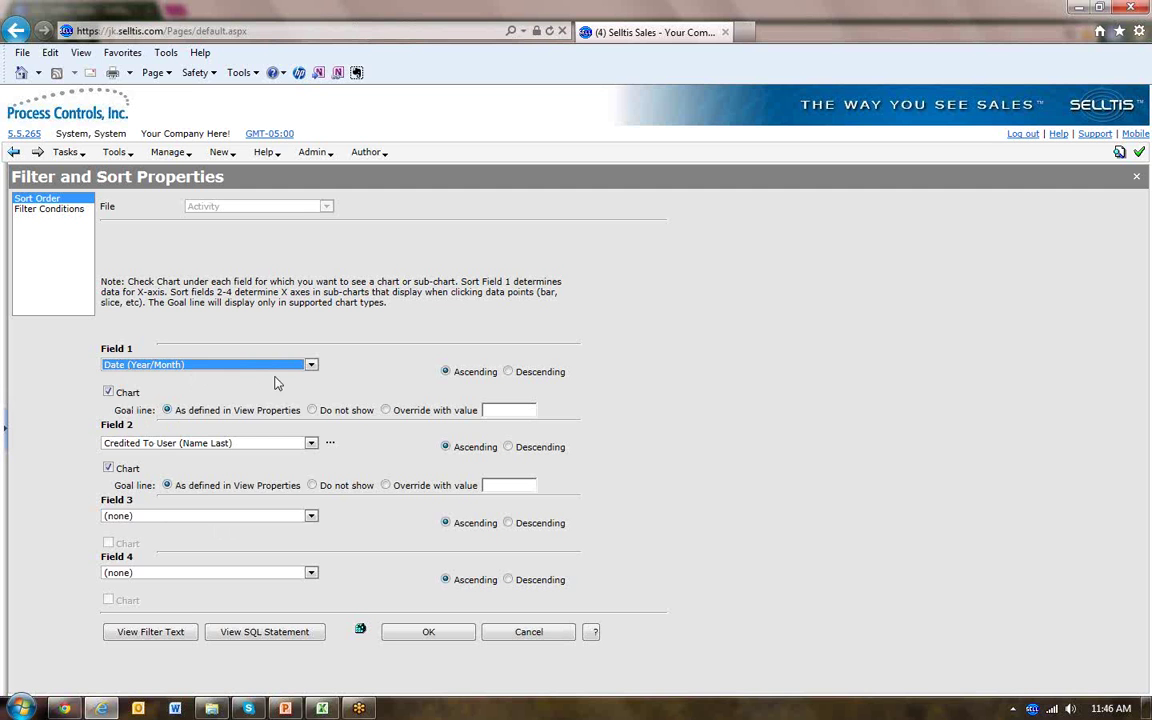
click(311, 365)
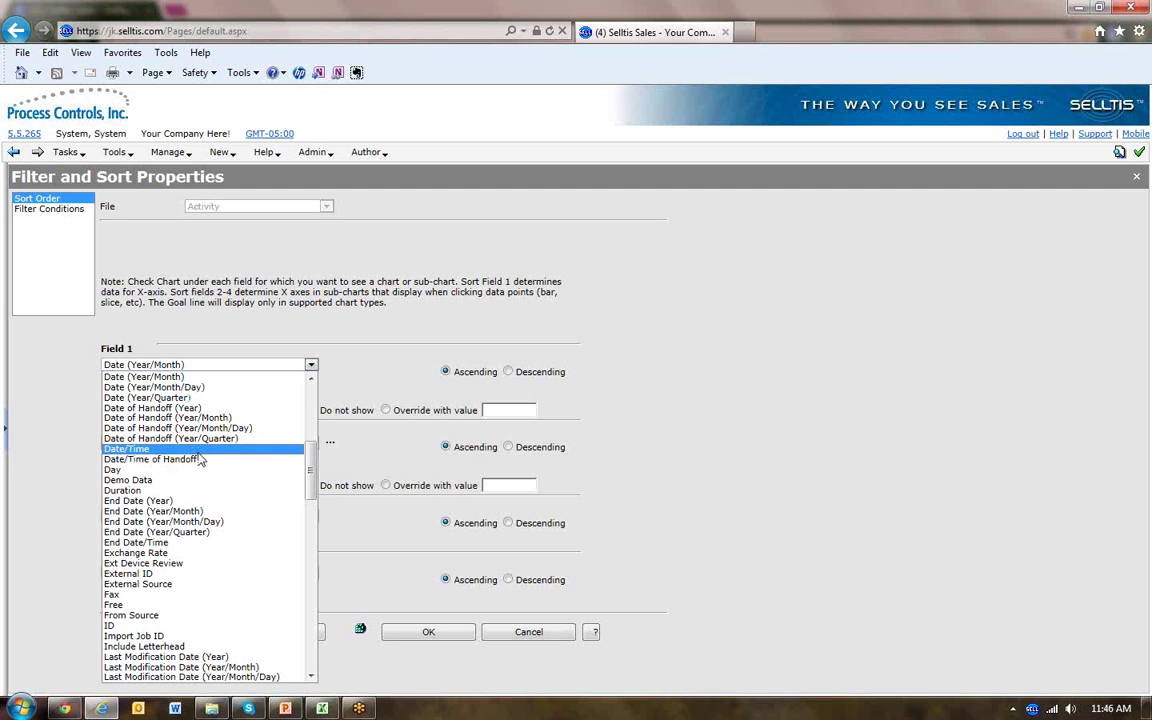
click(172, 377)
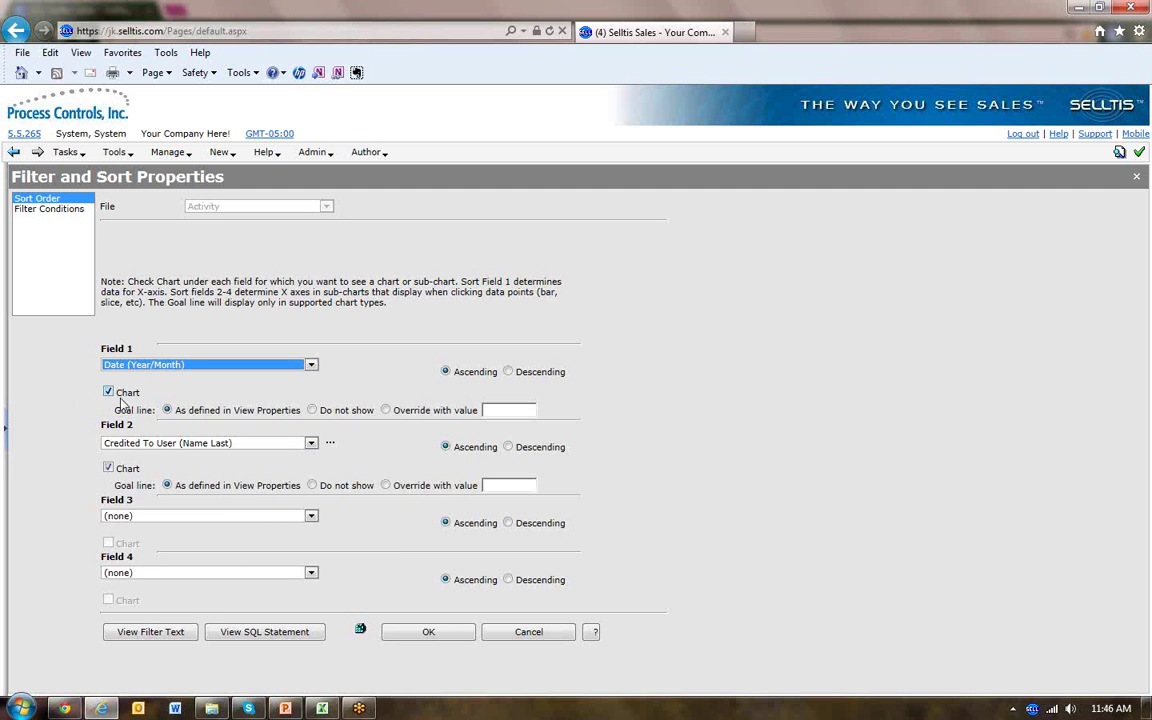
click(96, 463)
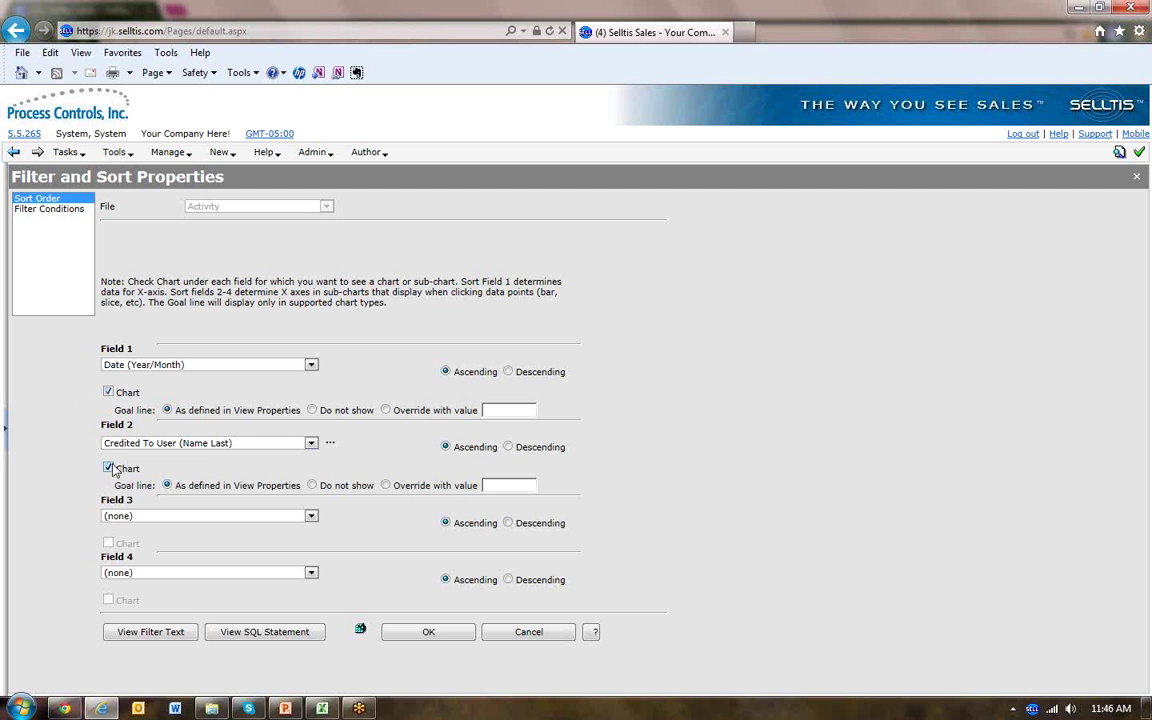
click(108, 468)
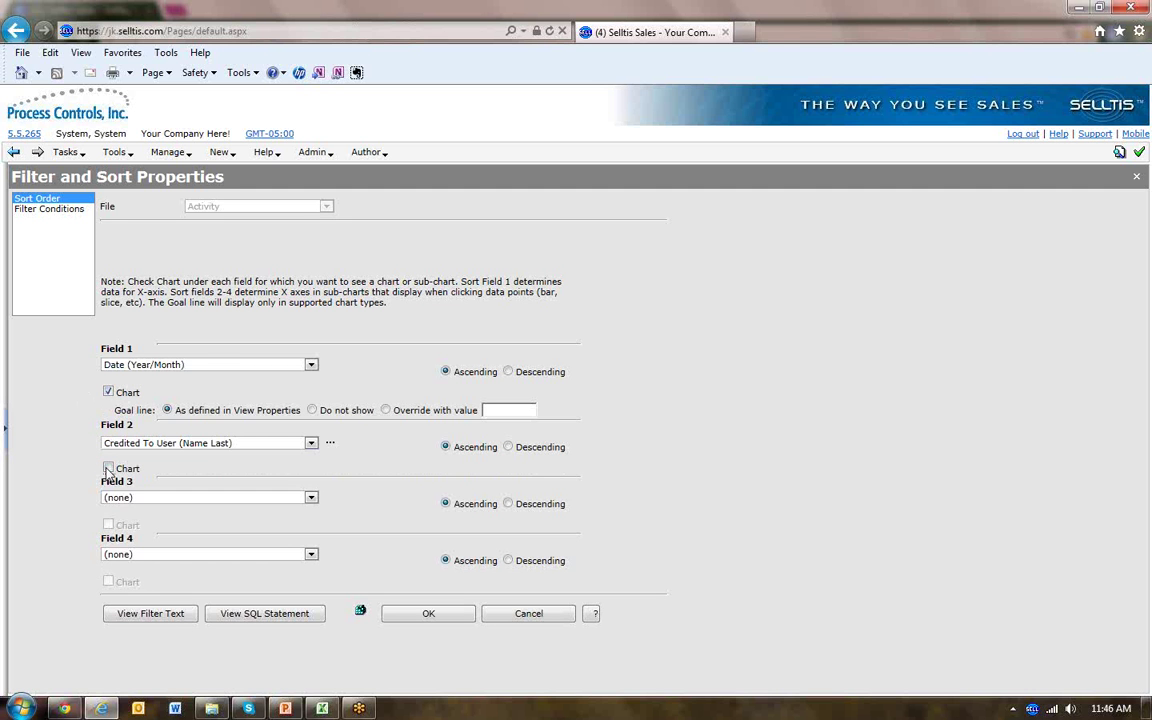
click(108, 469)
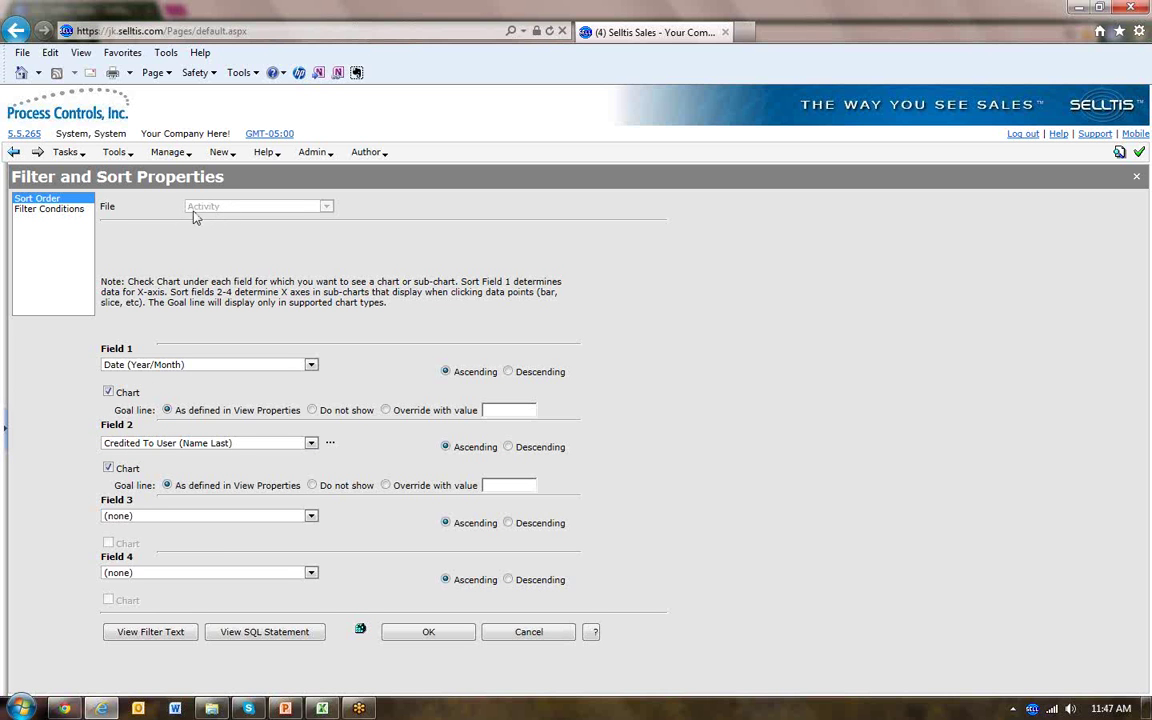
click(405, 640)
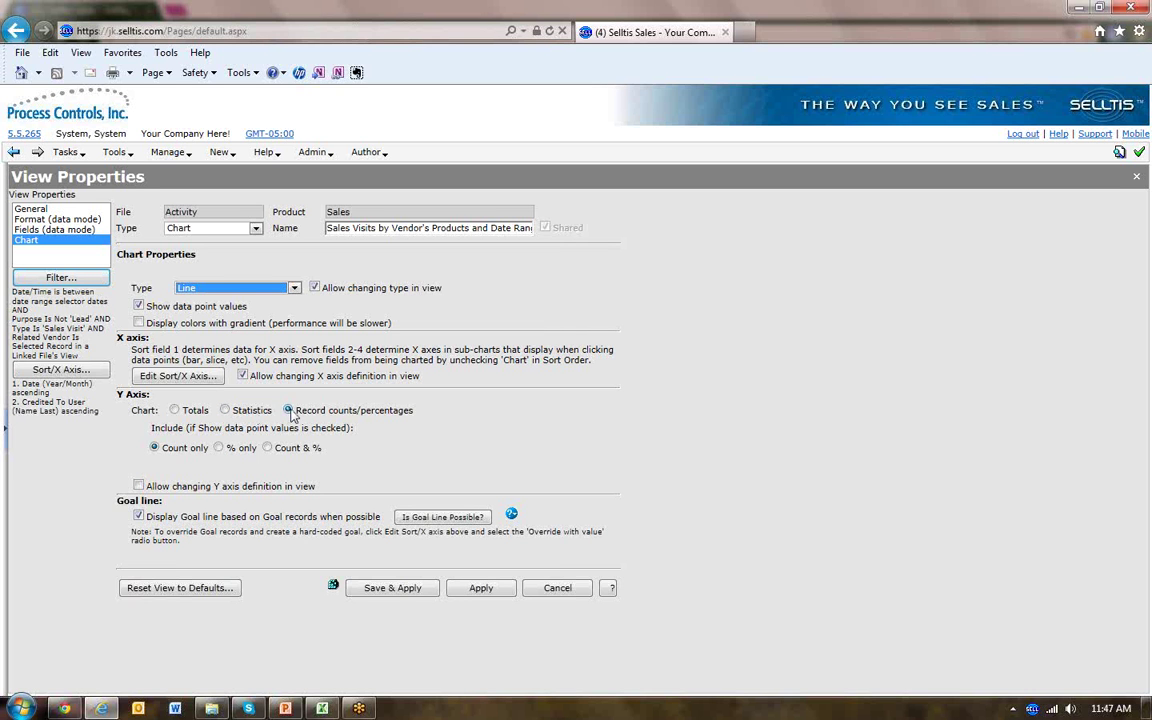
Step: Allow changing the Y axis definition in view, keep data point values at count only, and save and apply the properties
click(219, 448)
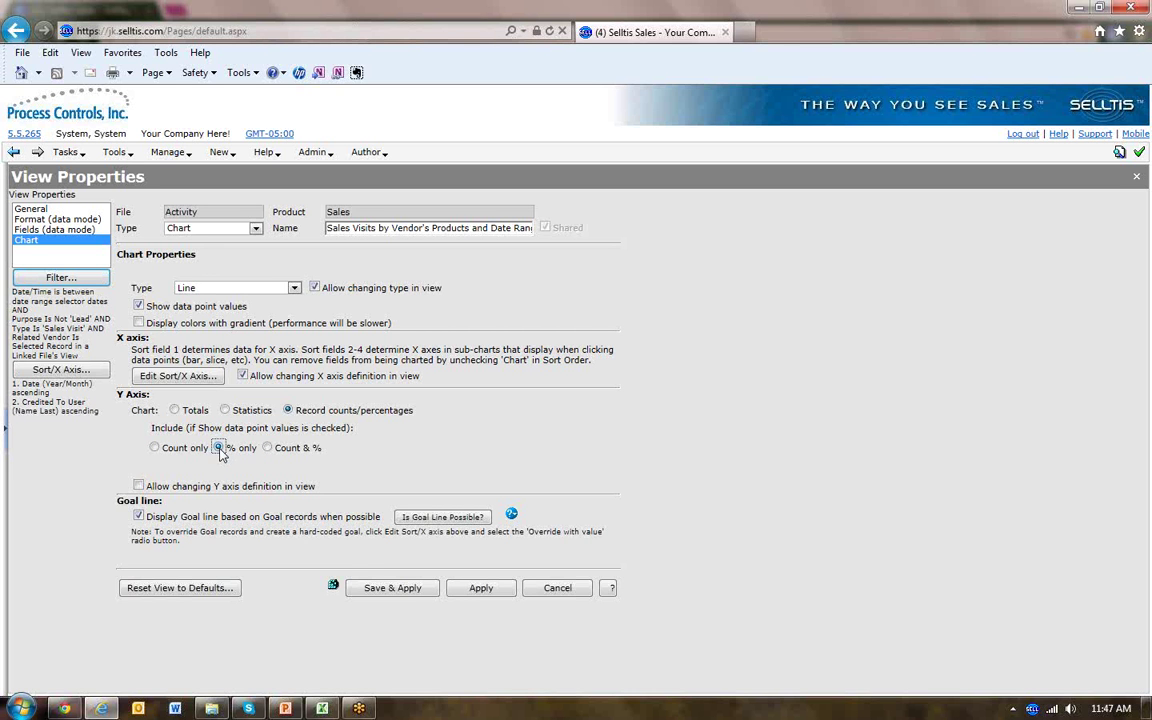
click(154, 447)
click(139, 486)
click(184, 378)
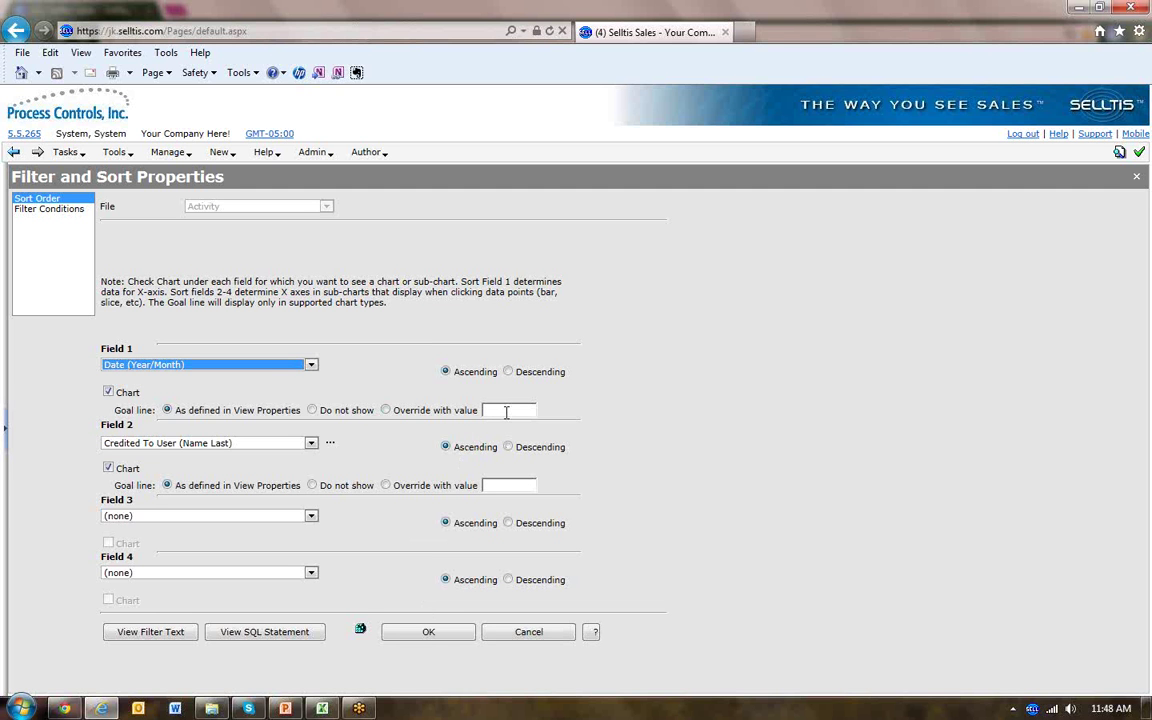
click(440, 632)
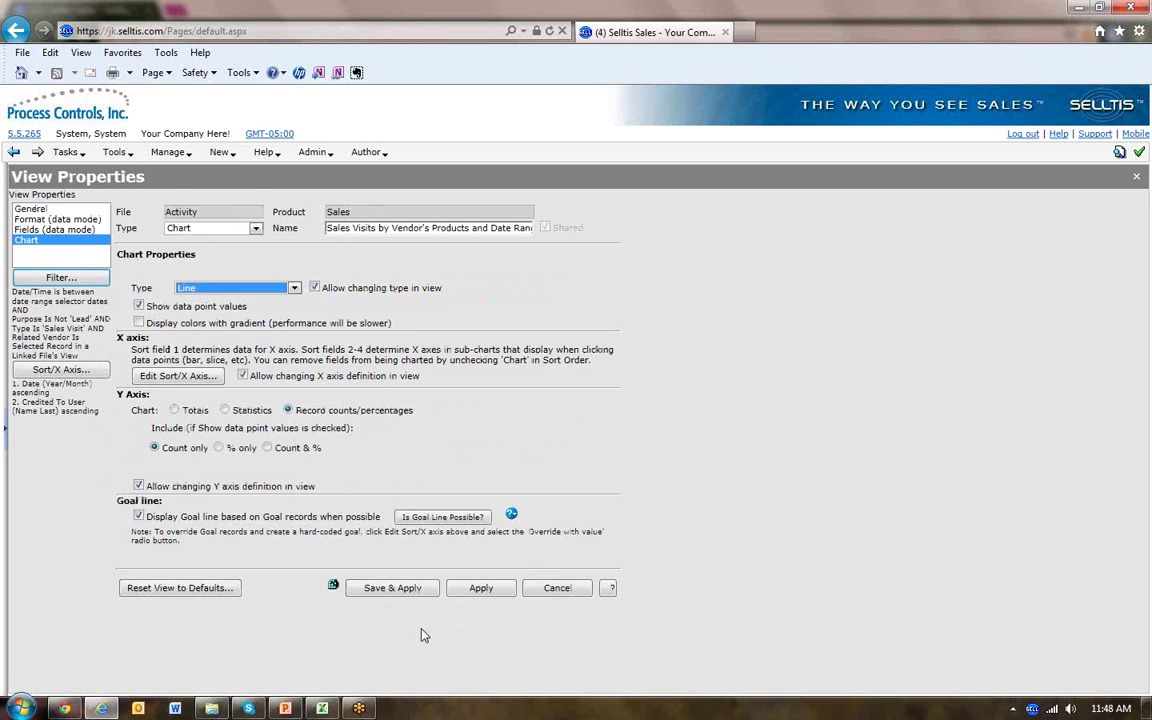
click(366, 591)
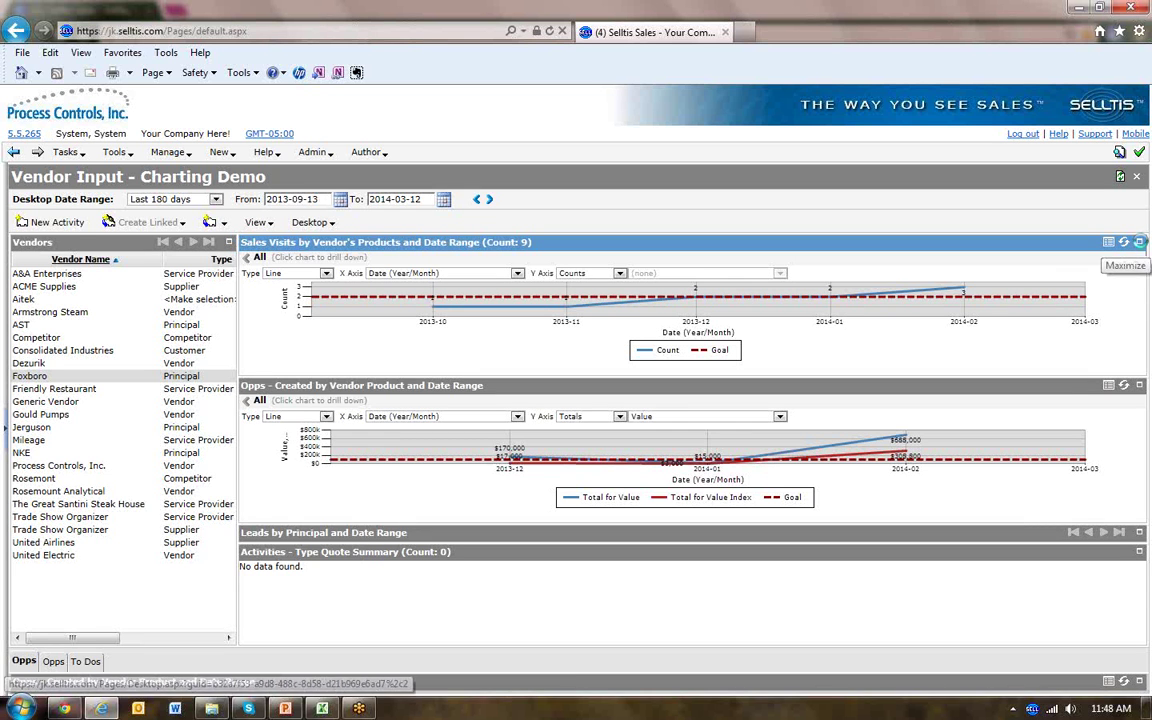
Step: Maximize the Sales Visits chart to examine its monthly counts against the goal line, and restore its size
click(1141, 246)
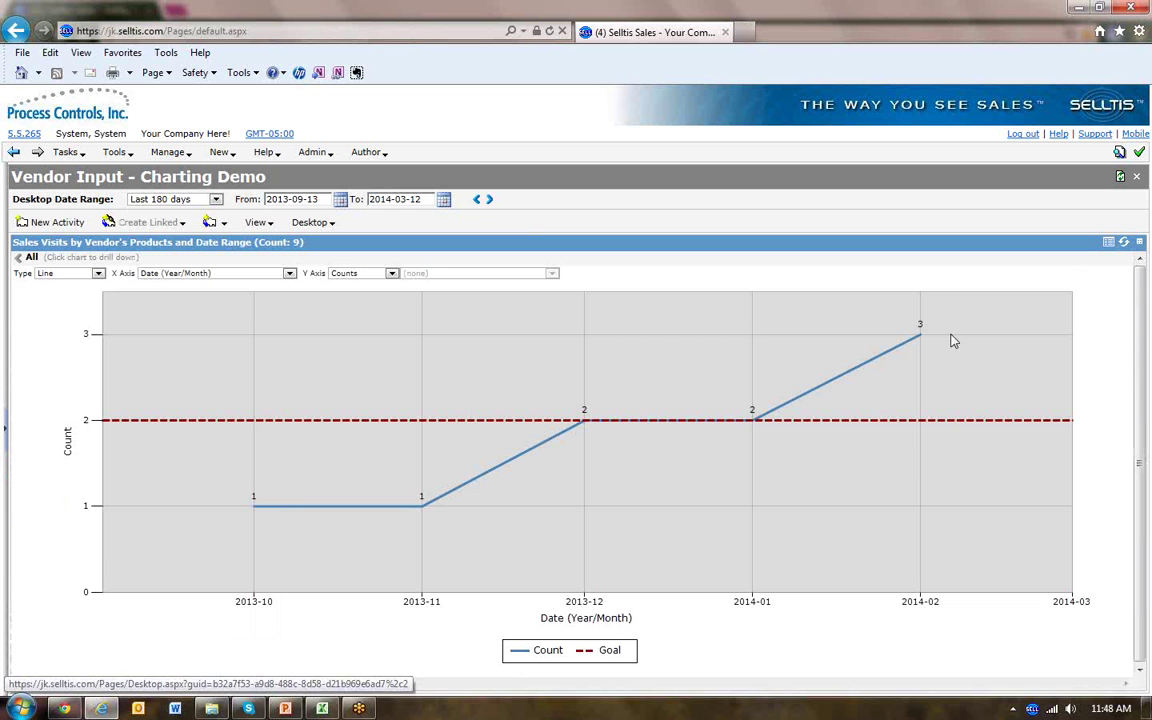
mouse_move(62, 248)
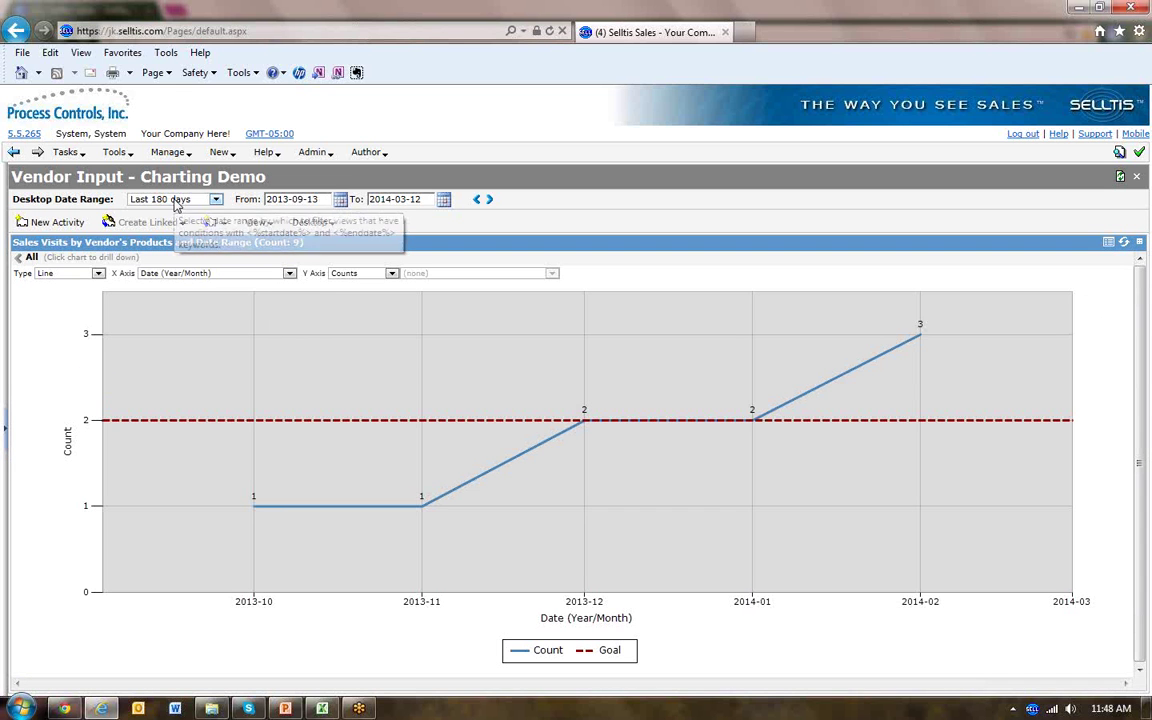
mouse_move(260, 513)
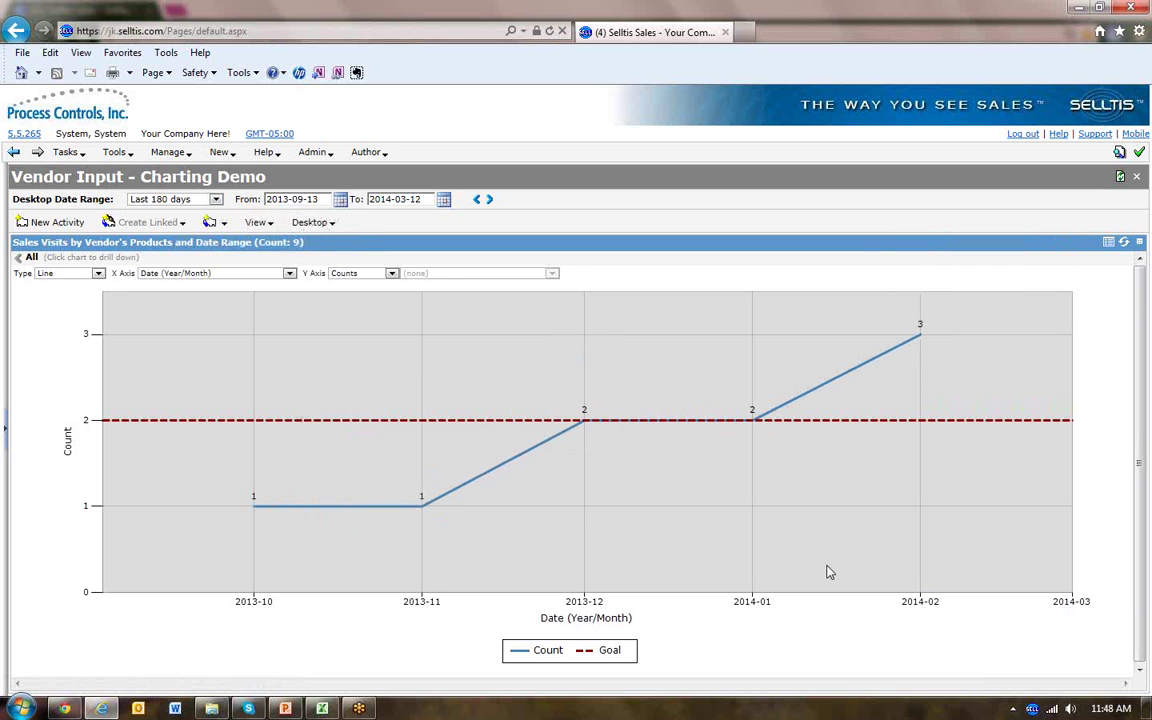
mouse_move(243, 426)
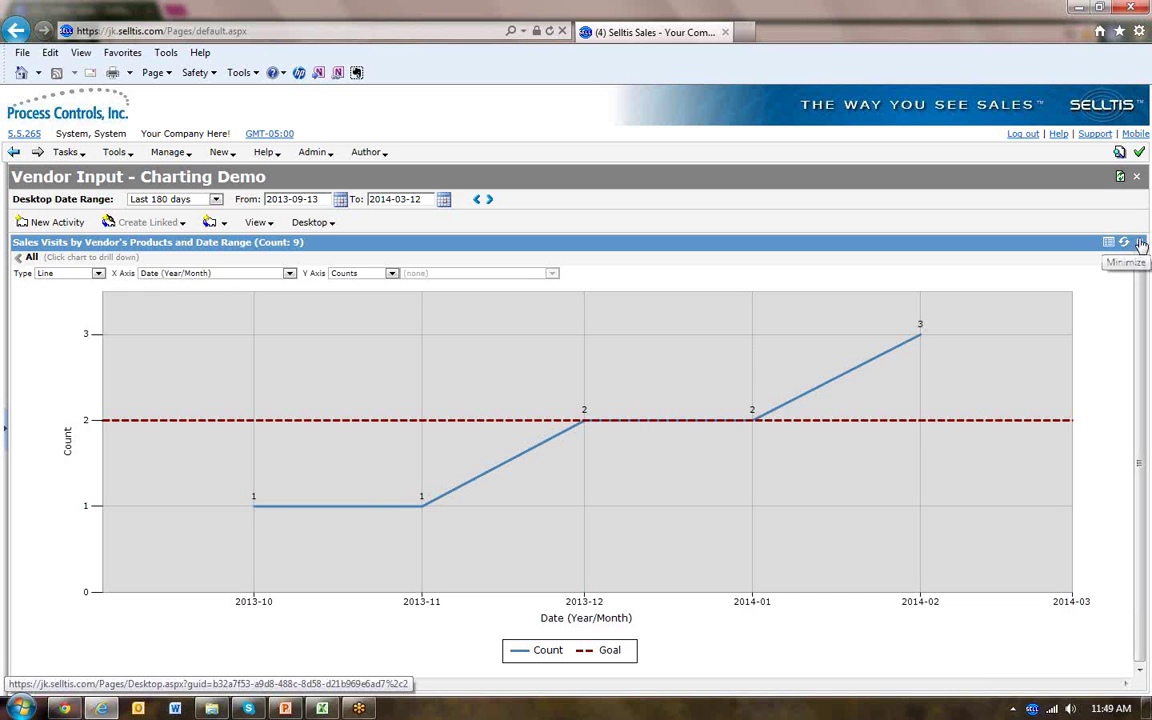
mouse_move(1027, 426)
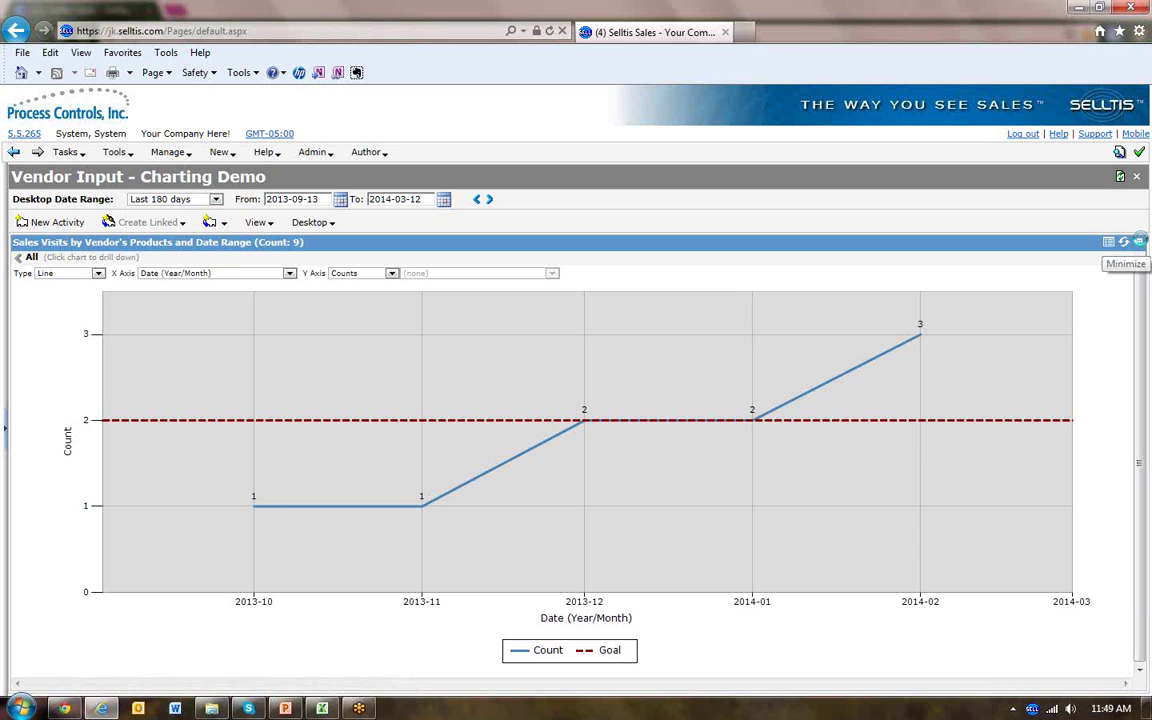
click(1139, 242)
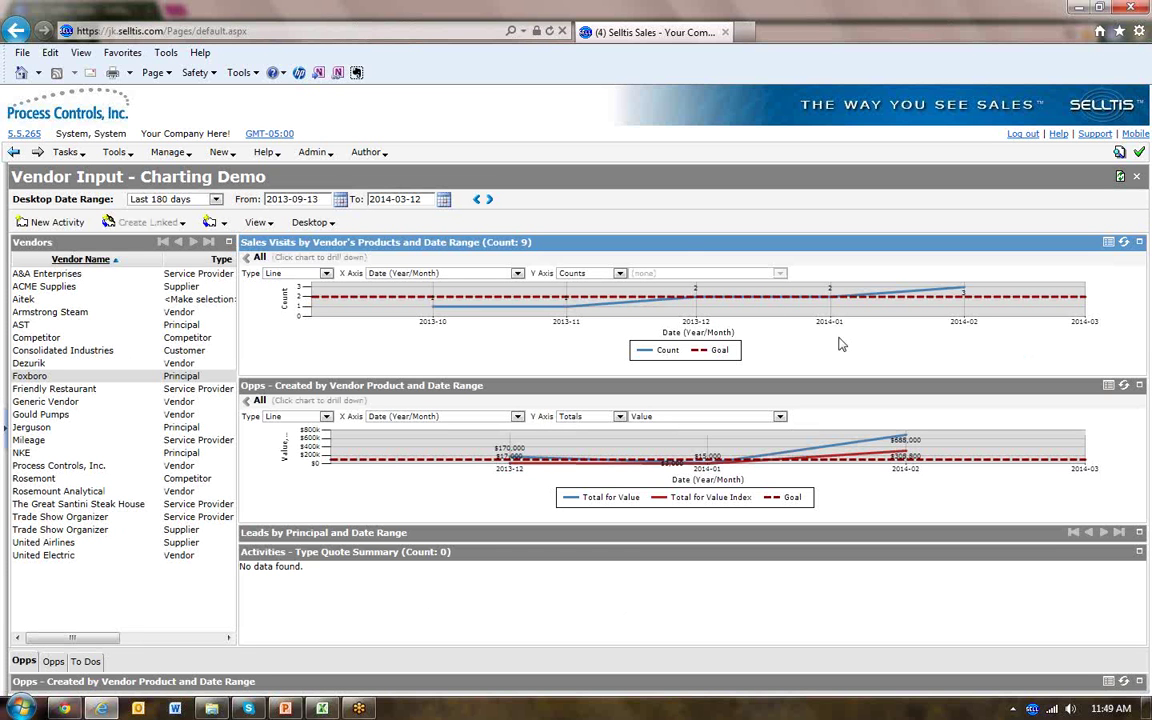
Step: Show the charts for the vendor Dezurik and open the view properties of its Sales Visits chart
mouse_move(679, 248)
click(26, 364)
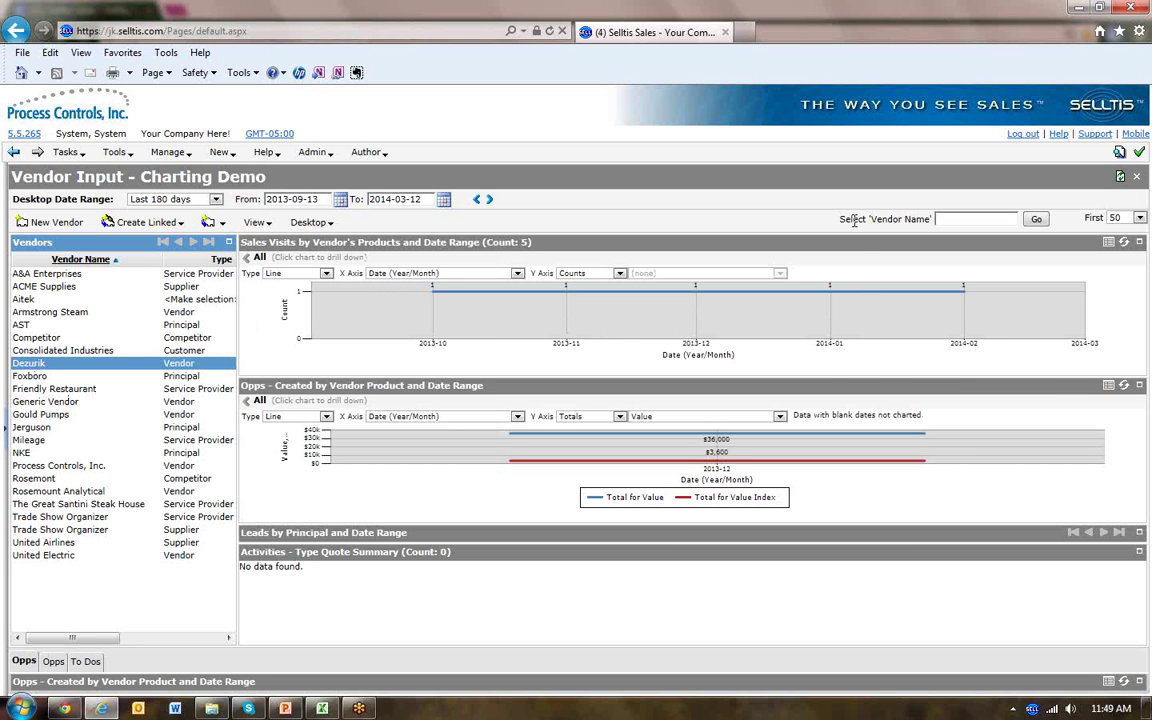
mouse_move(840, 243)
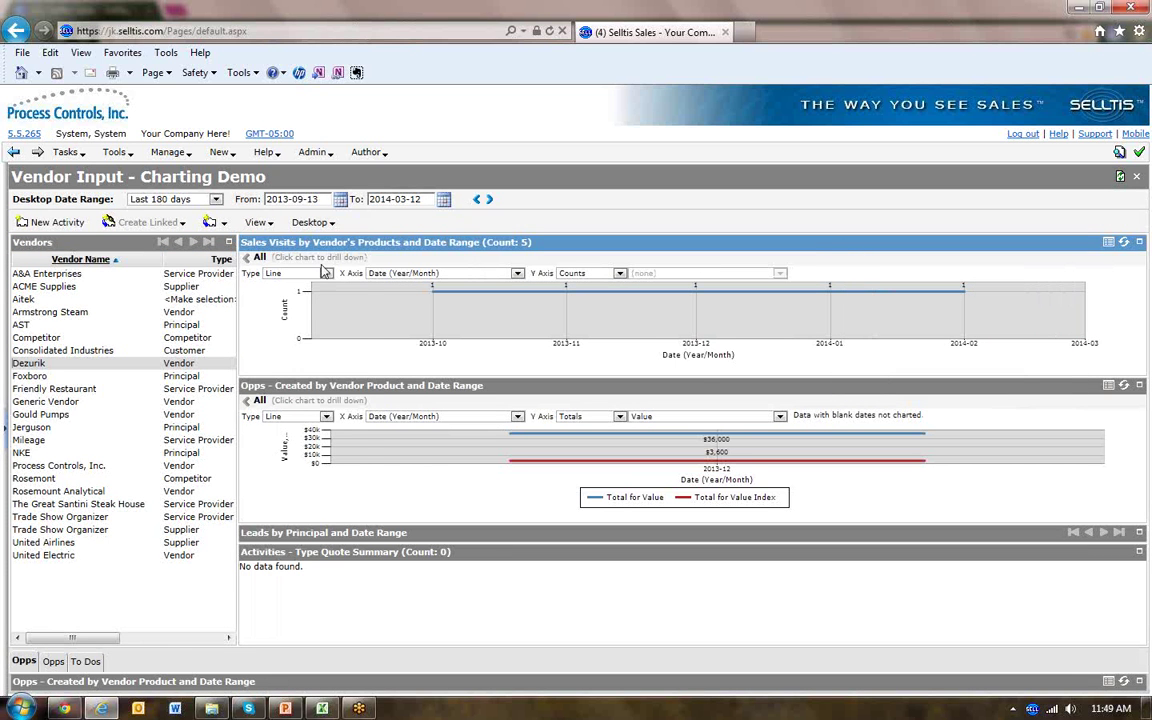
click(260, 222)
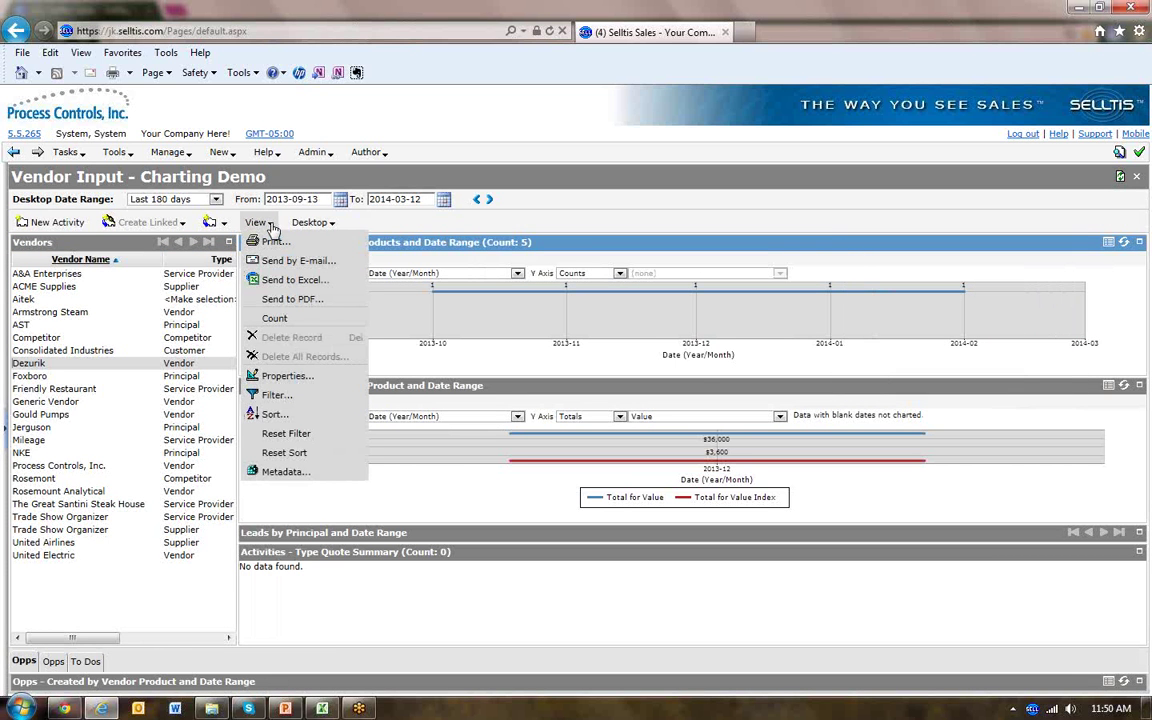
click(283, 377)
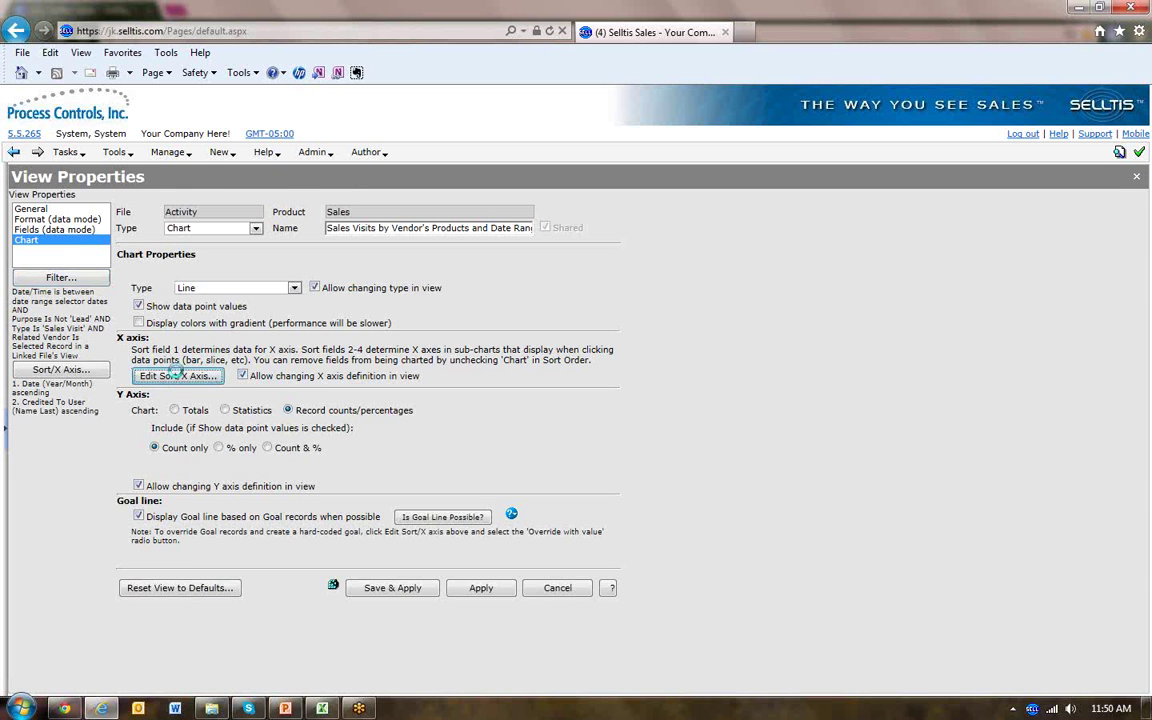
Step: Override the goal line of Field 1, Date (Year/Month), with the value 4 and apply it to the current view
click(176, 374)
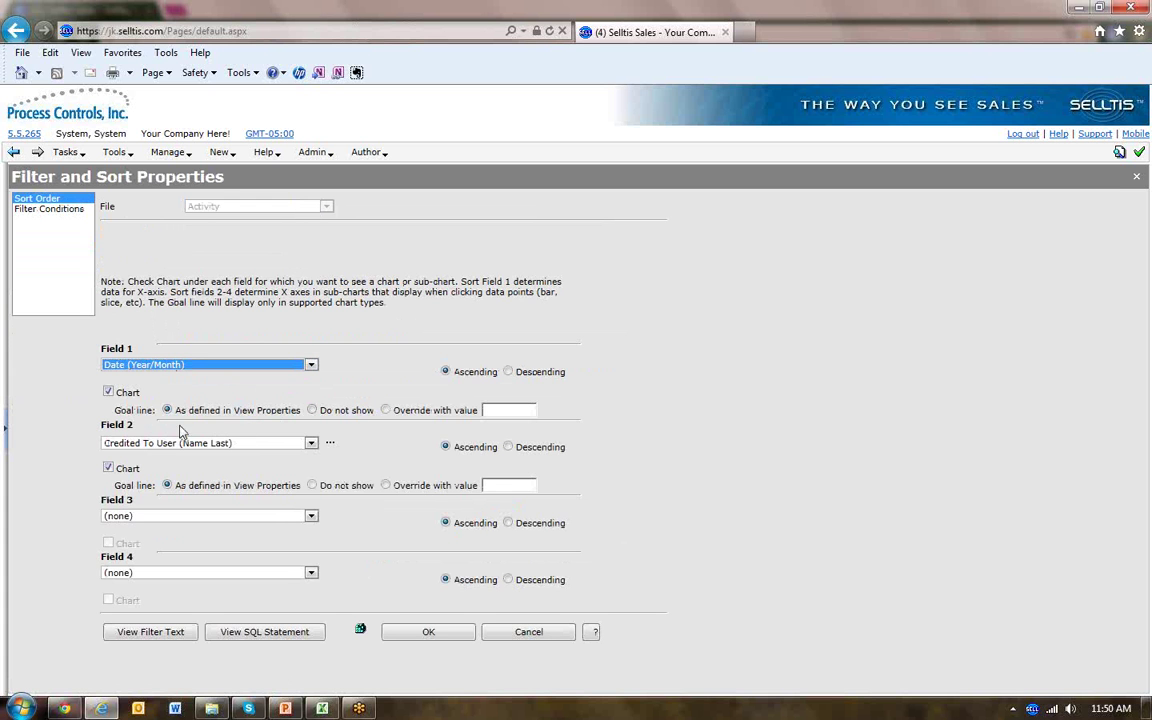
click(387, 411)
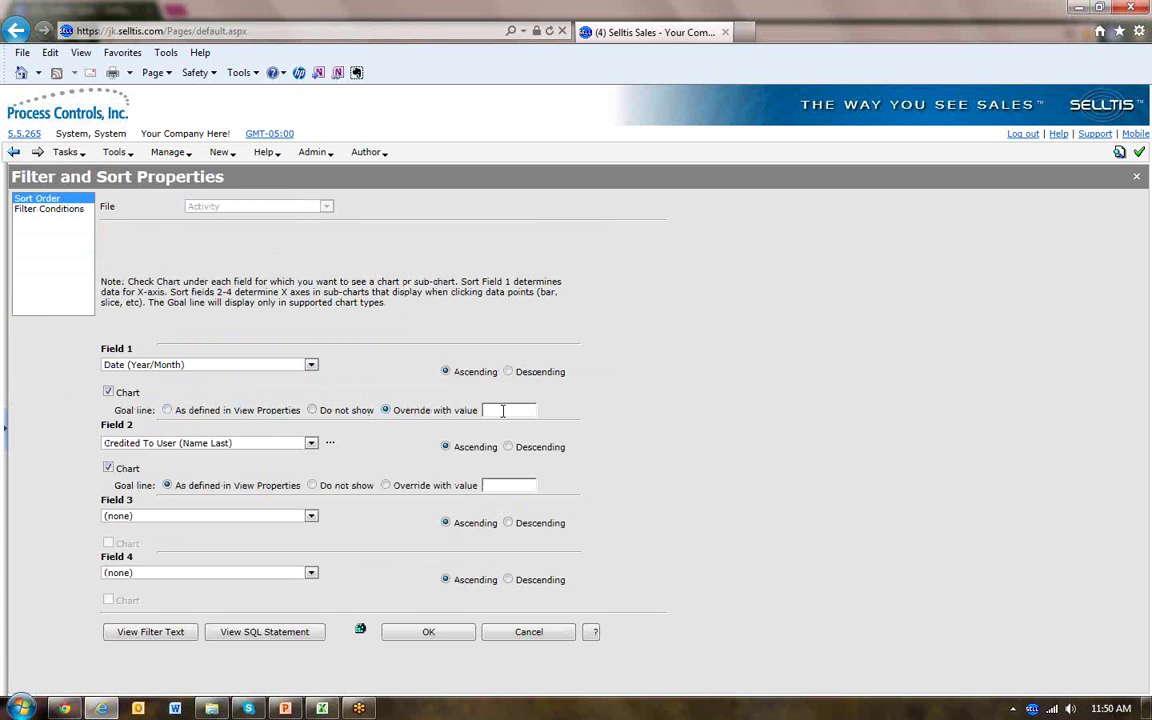
text(4)
click(401, 636)
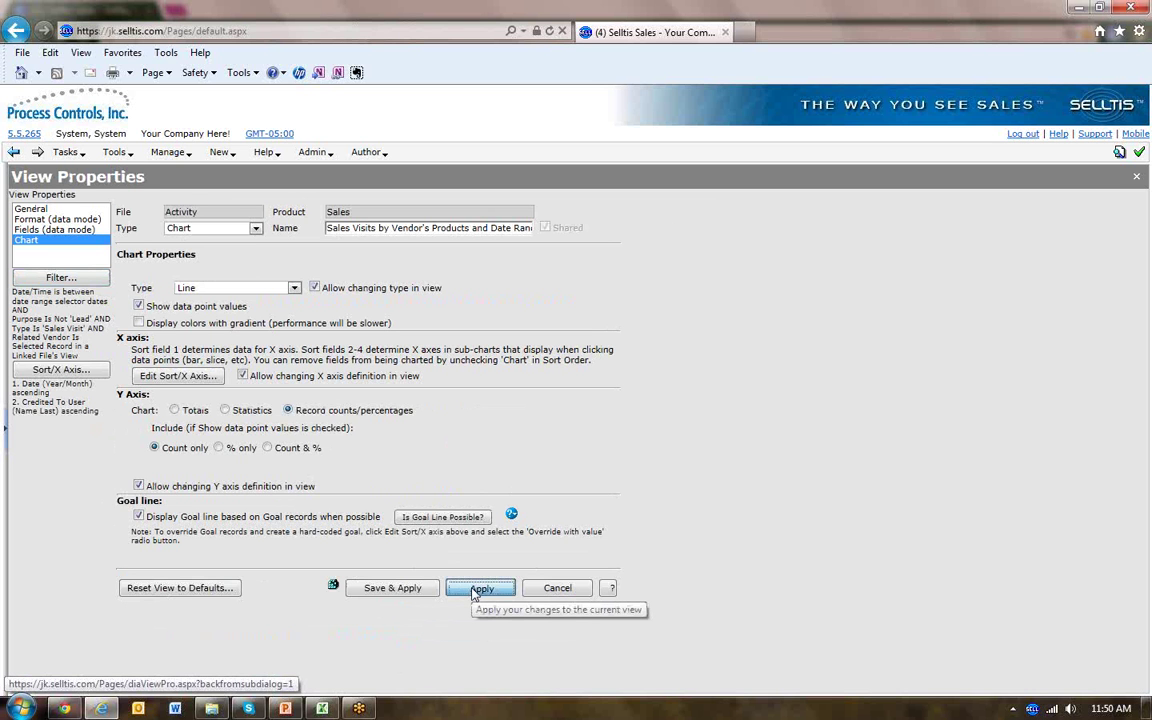
click(476, 591)
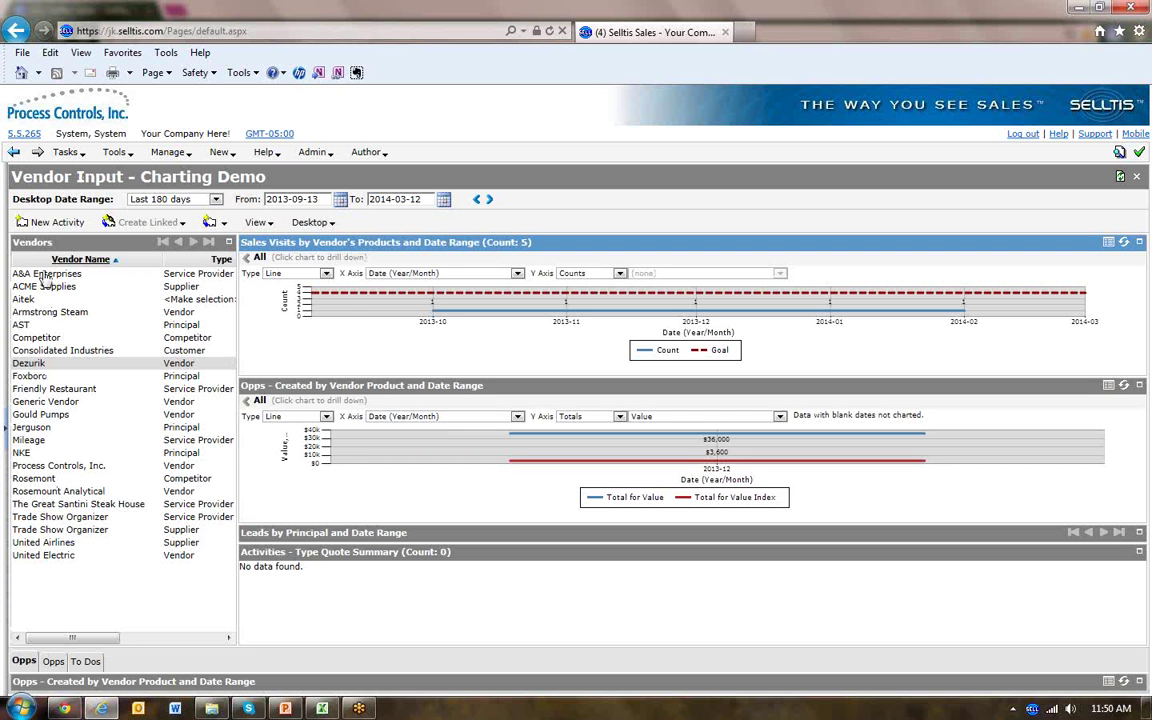
Step: Check the Sales Visits chart and its goal line for the vendors Armstrong Steam and Foxboro
mouse_move(347, 296)
click(14, 309)
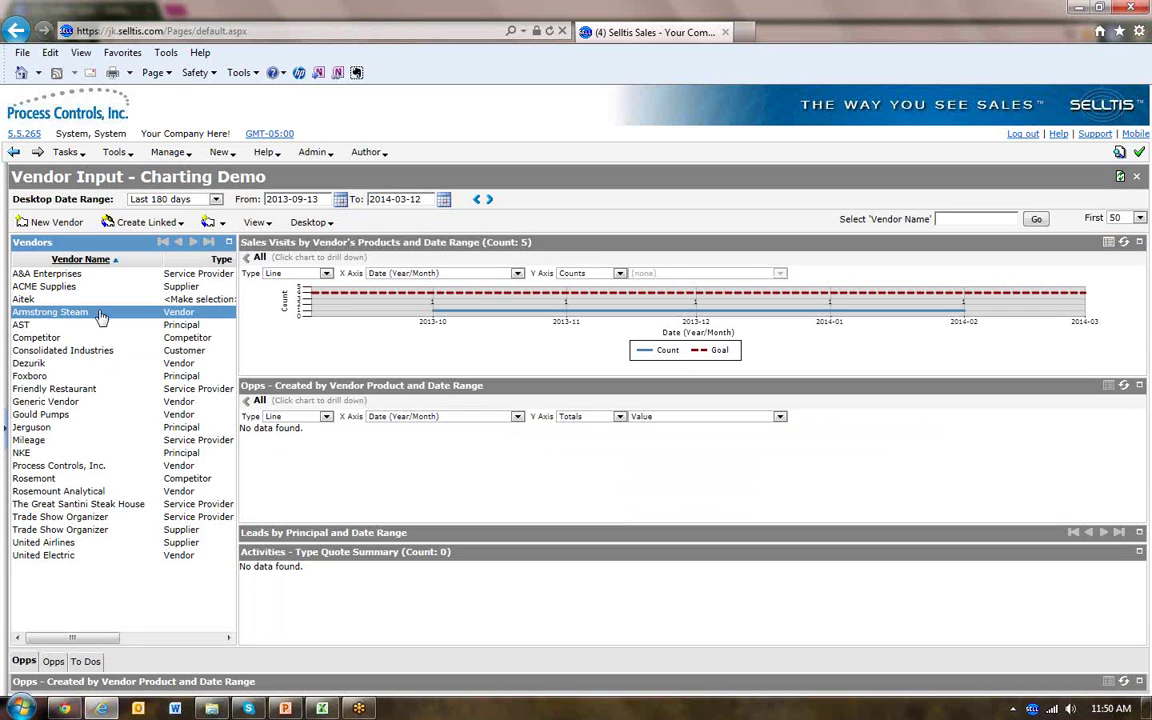
mouse_move(340, 294)
click(20, 377)
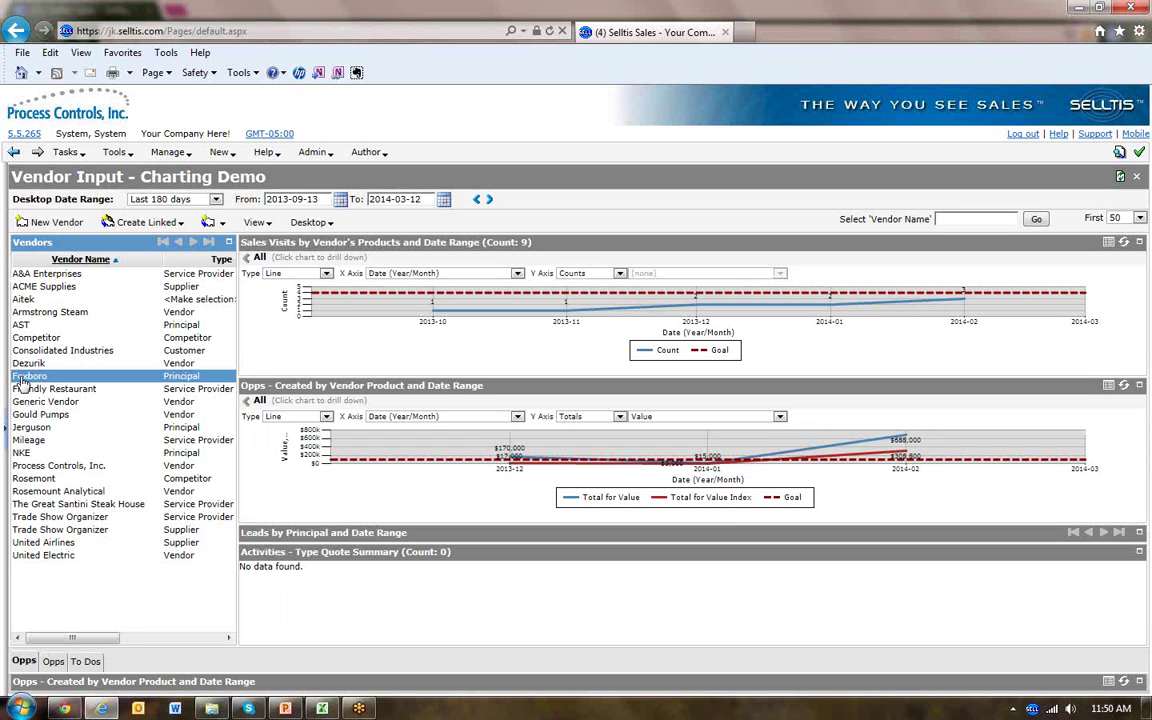
Step: Check the goal value on the Sales Visits chart, and reload the Vendor Input - Charting Demo desktop from the Vendor Analysis desktops
mouse_move(340, 295)
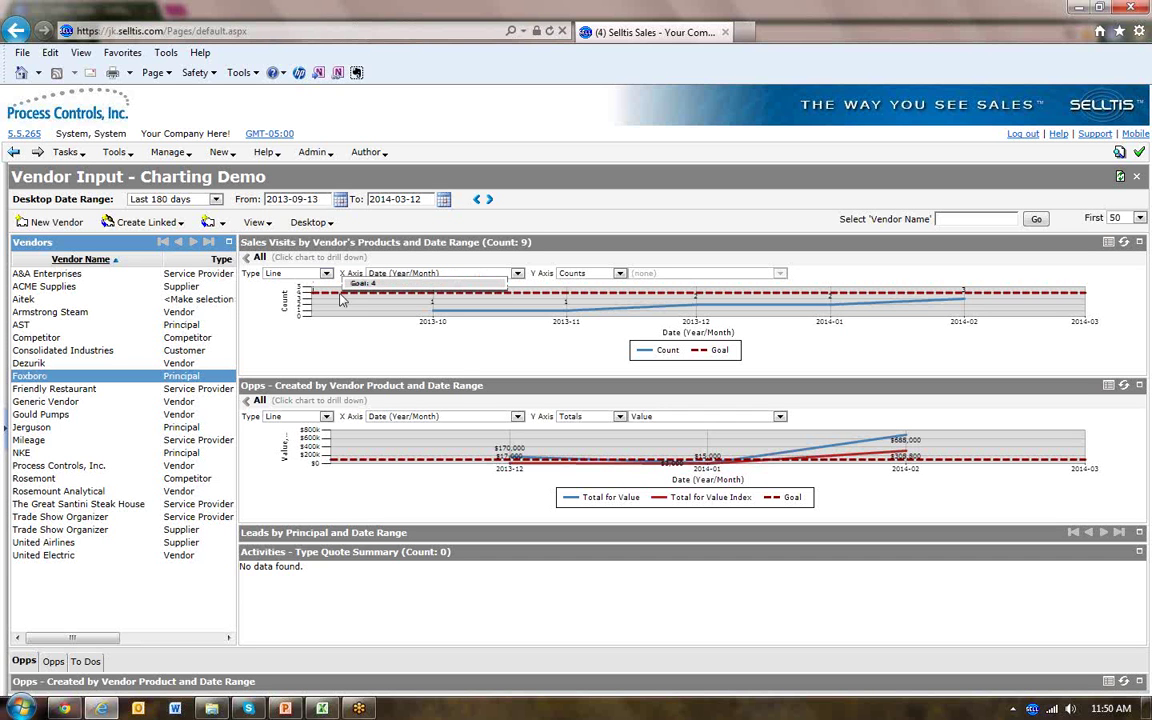
click(6, 428)
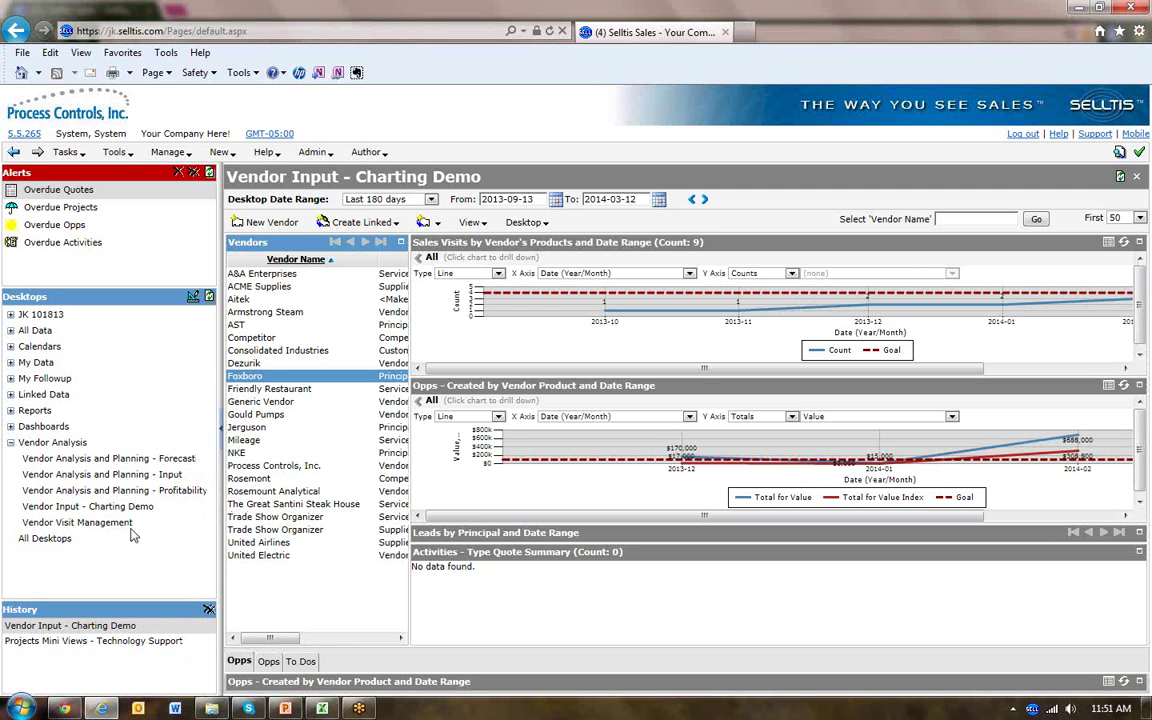
click(85, 506)
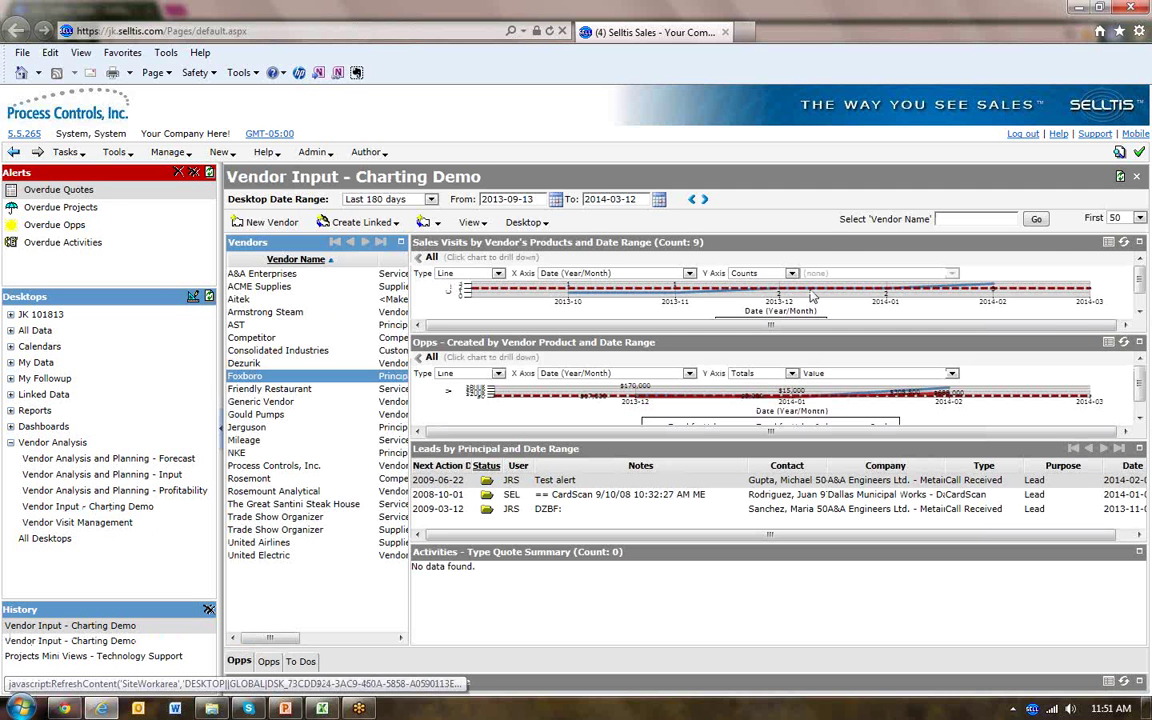
Step: Open the view properties of the Sales Visits chart and review the goal line options of its X-axis sort fields
mouse_move(829, 244)
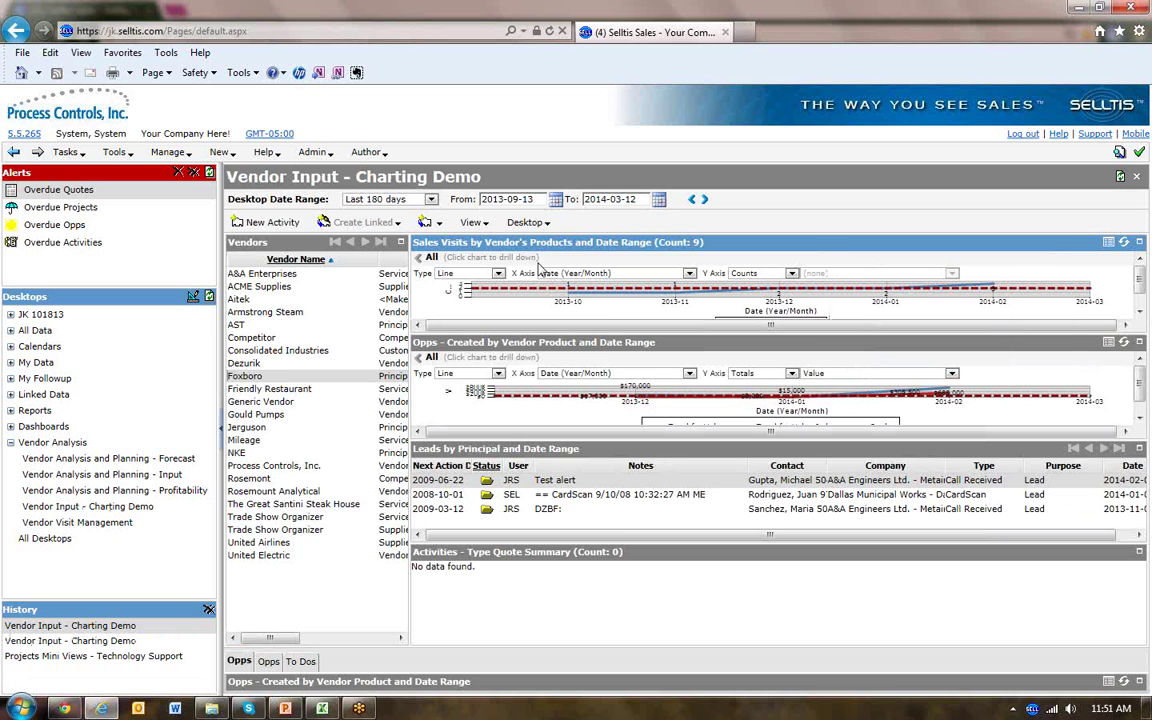
click(472, 222)
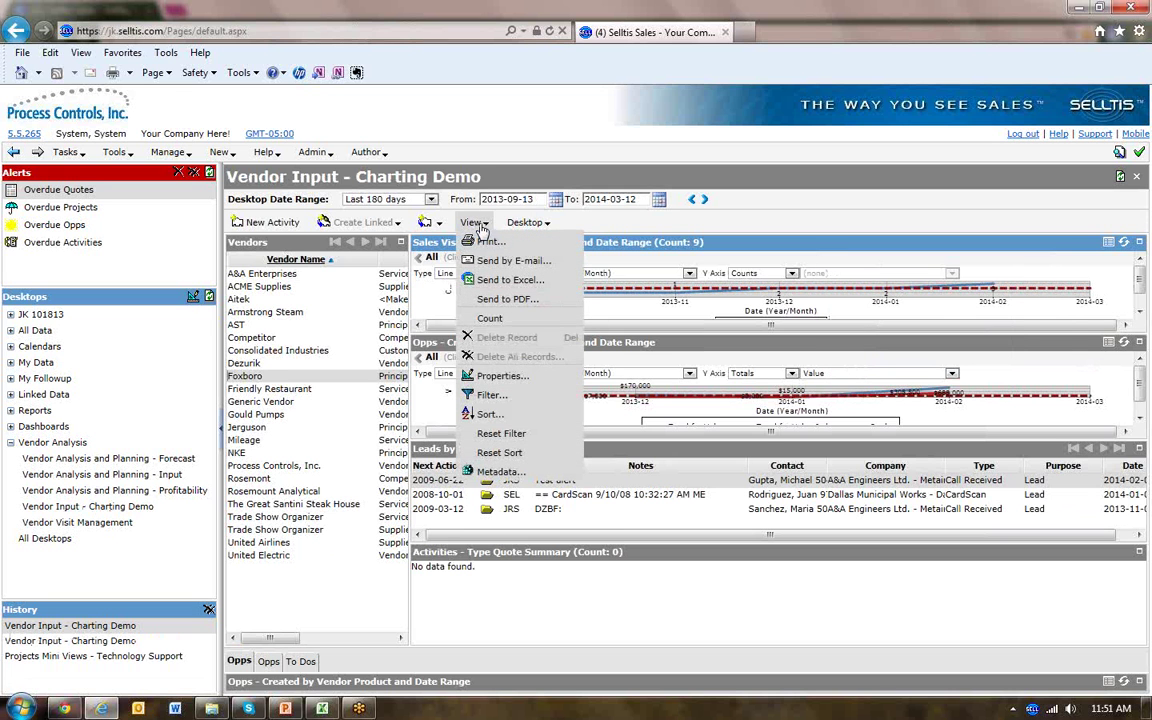
click(477, 375)
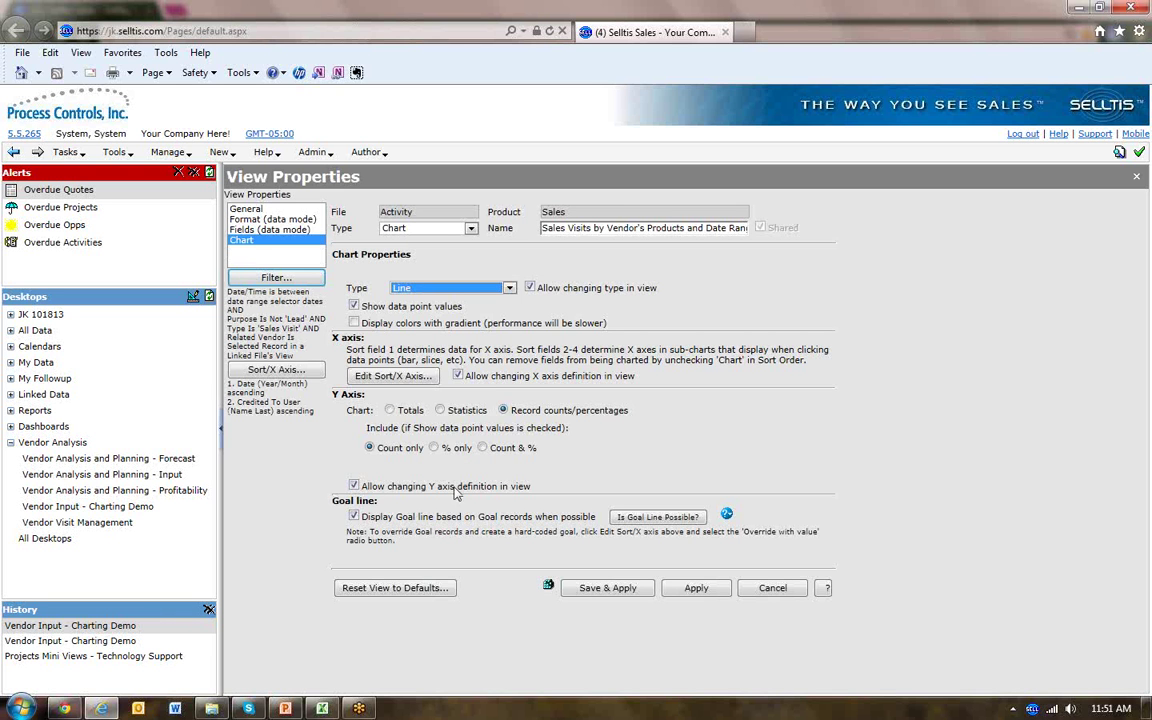
click(380, 377)
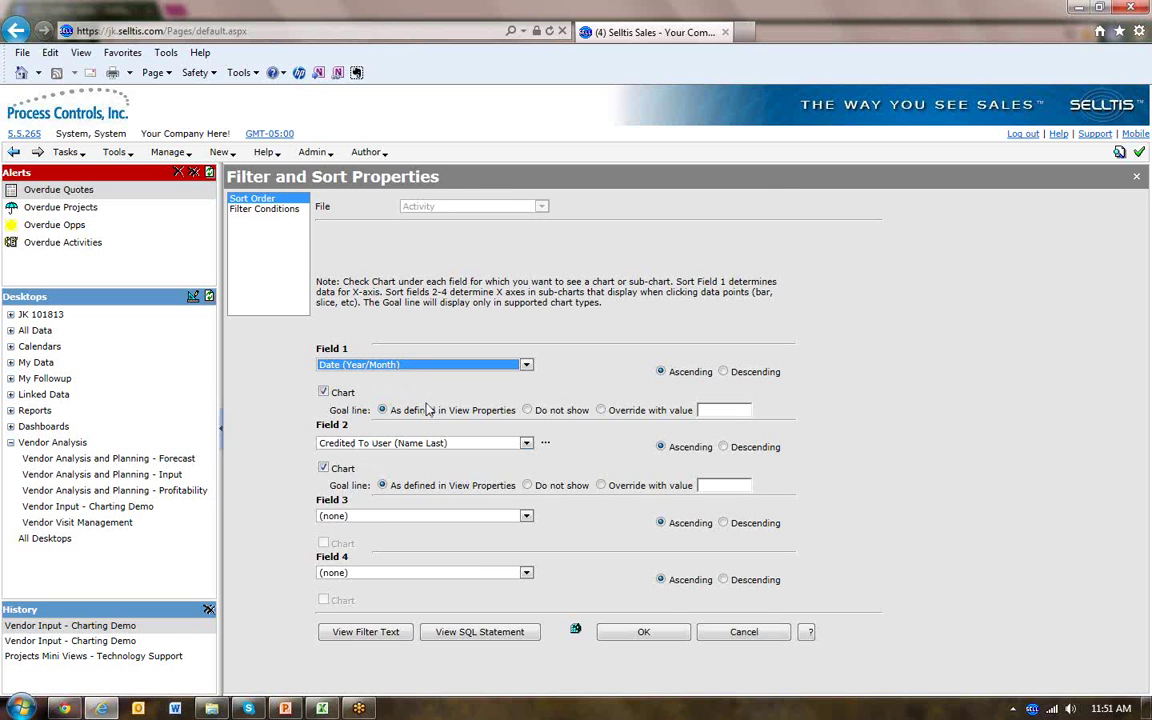
click(632, 634)
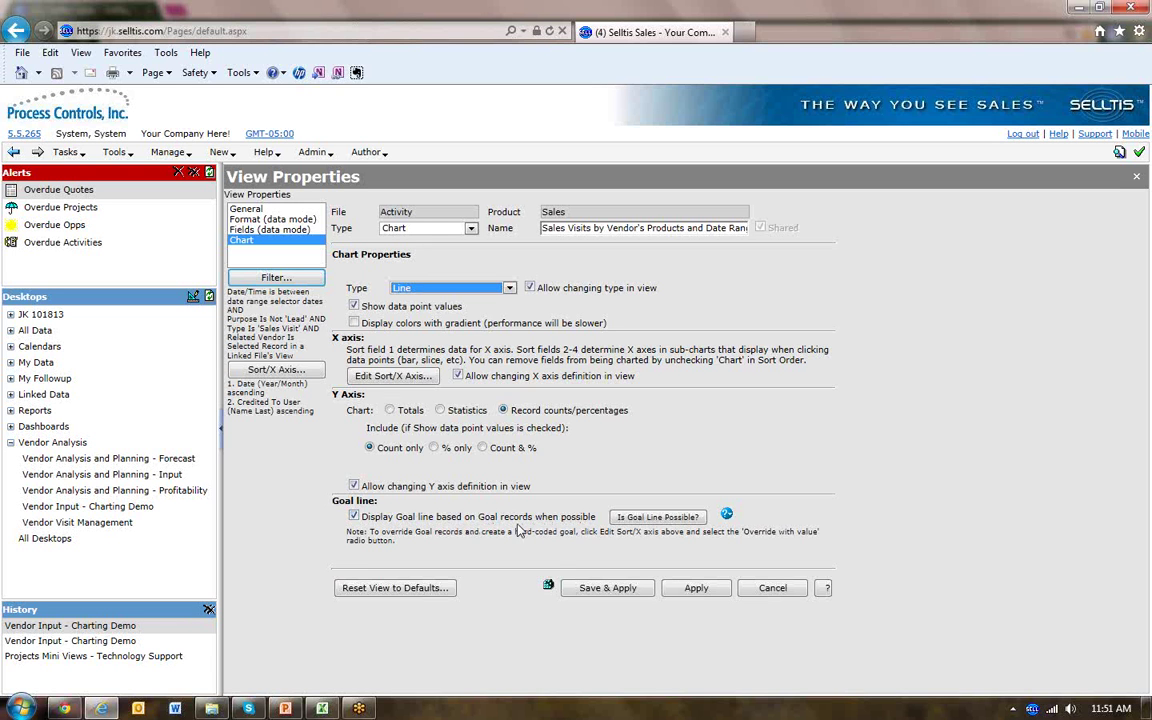
Step: Check whether a goal line is possible for the Sales Visits chart, read the requirements for it, and apply the view properties
click(630, 522)
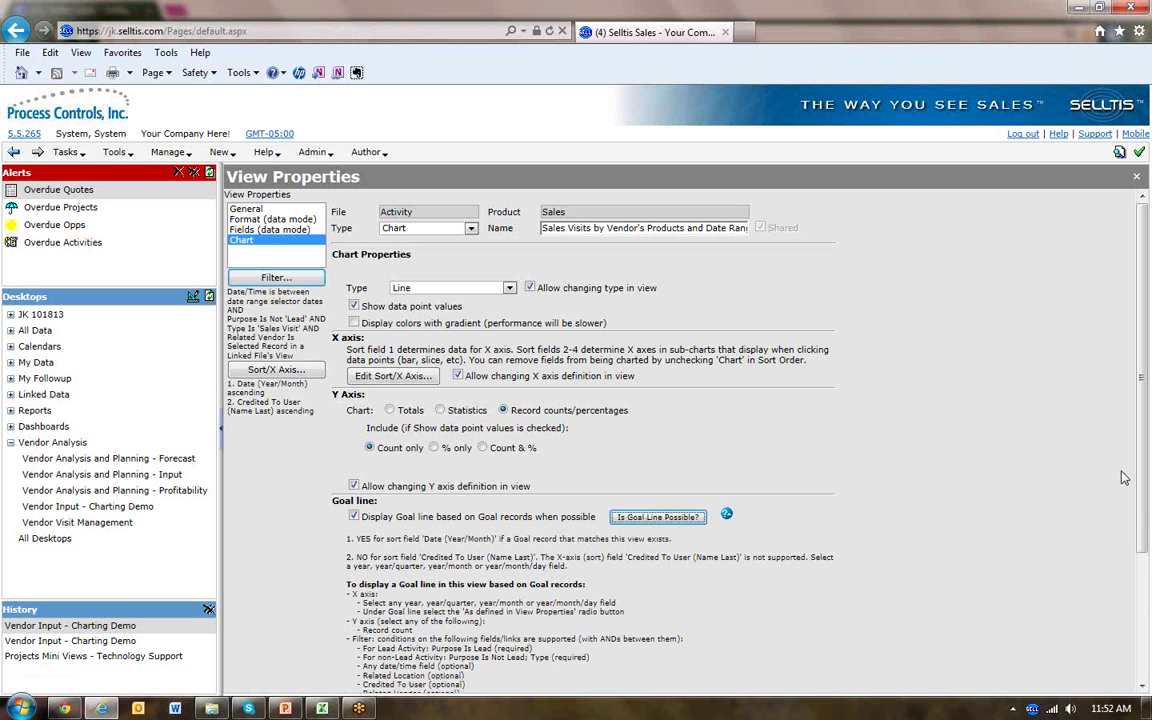
drag(1141, 467, 1136, 562)
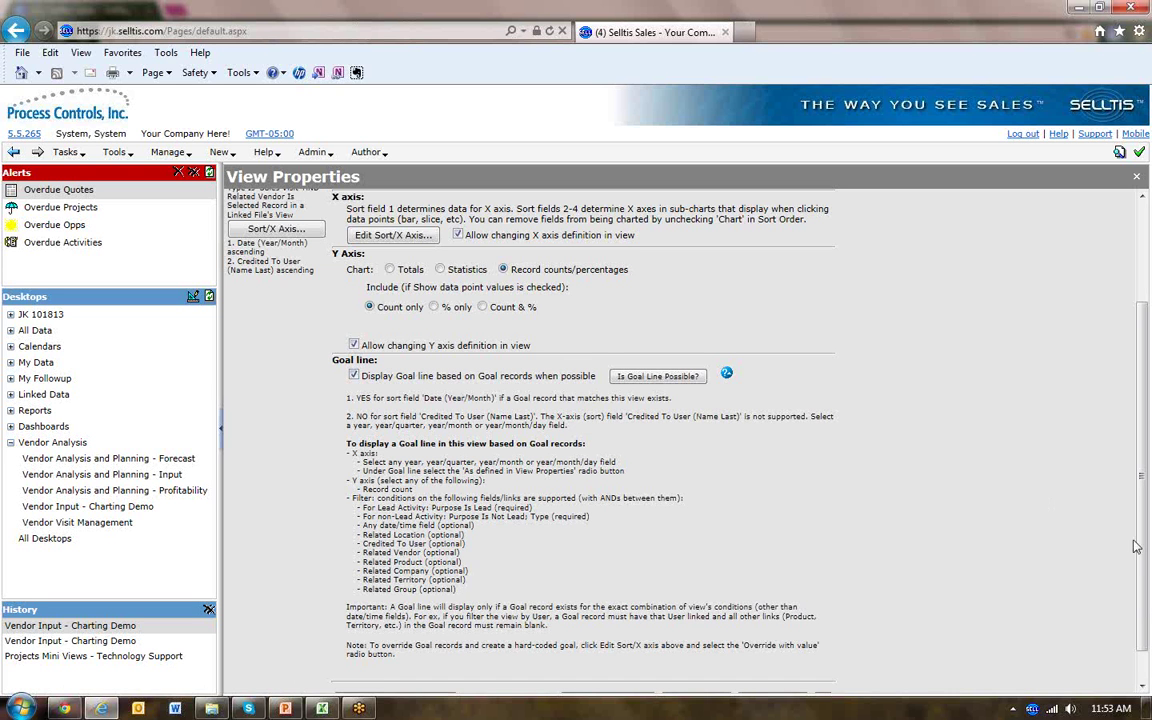
scroll(1141, 627, down, 1)
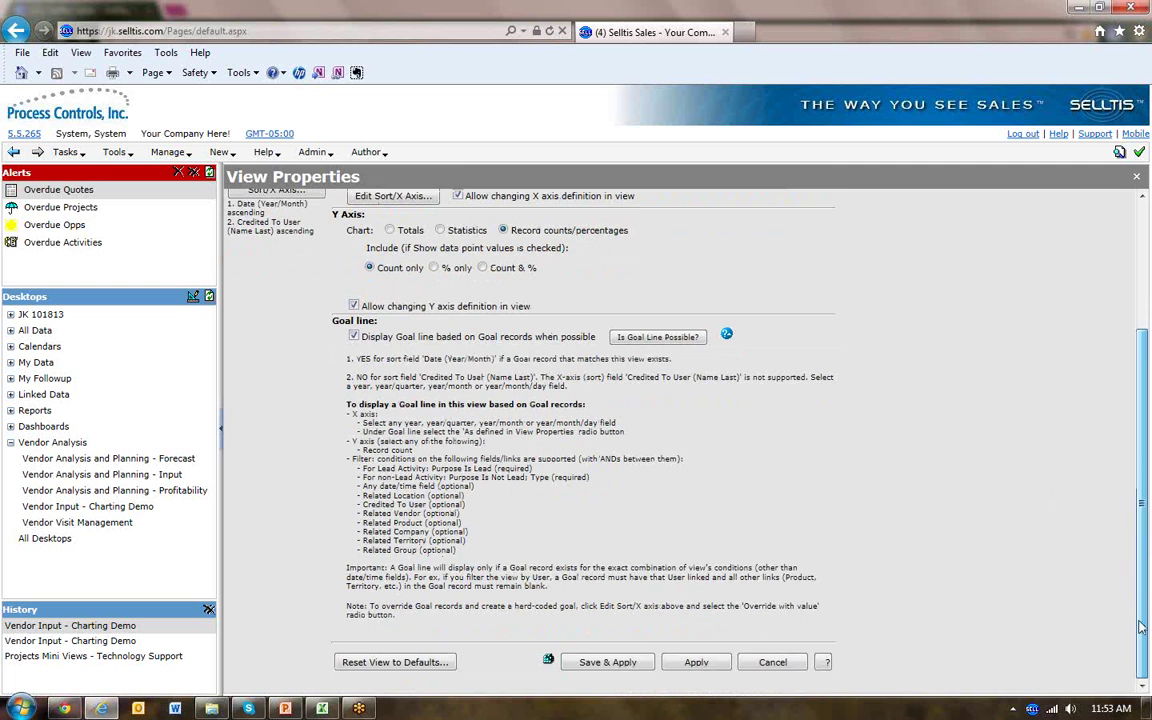
click(695, 662)
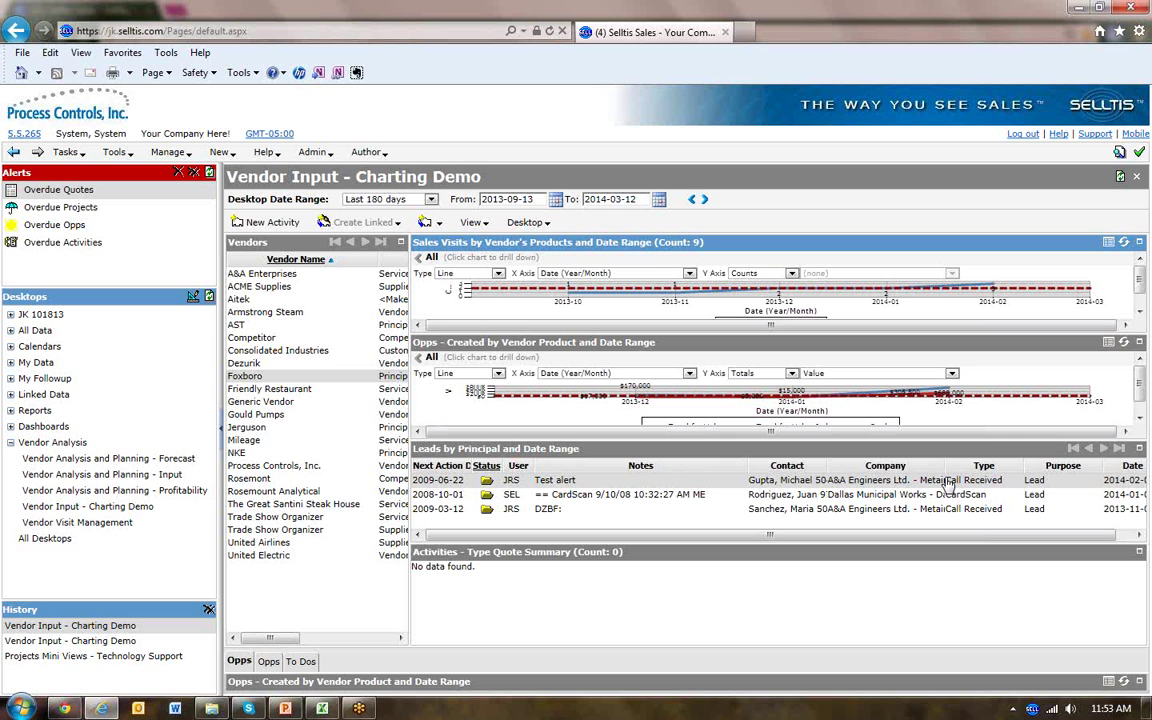
Step: Switch to the PowerPoint presentation Charting II 022514.pptx, show the Support Material slide full screen, and return to the Selltis charting desktop
click(285, 709)
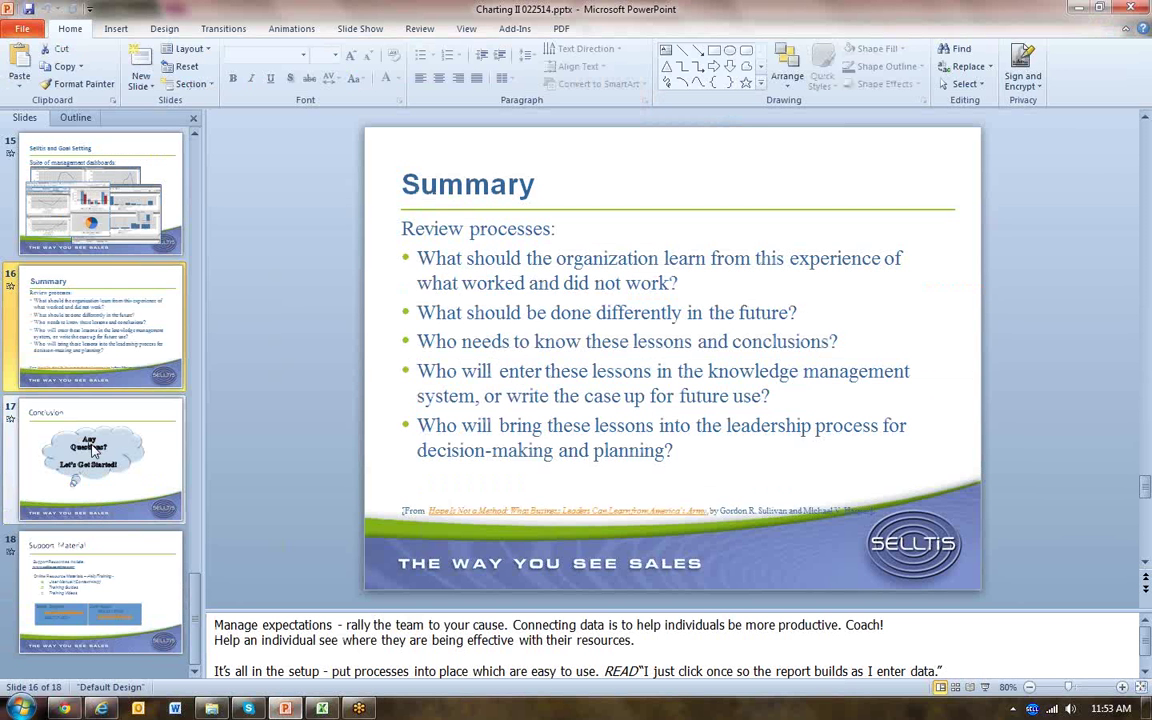
click(103, 572)
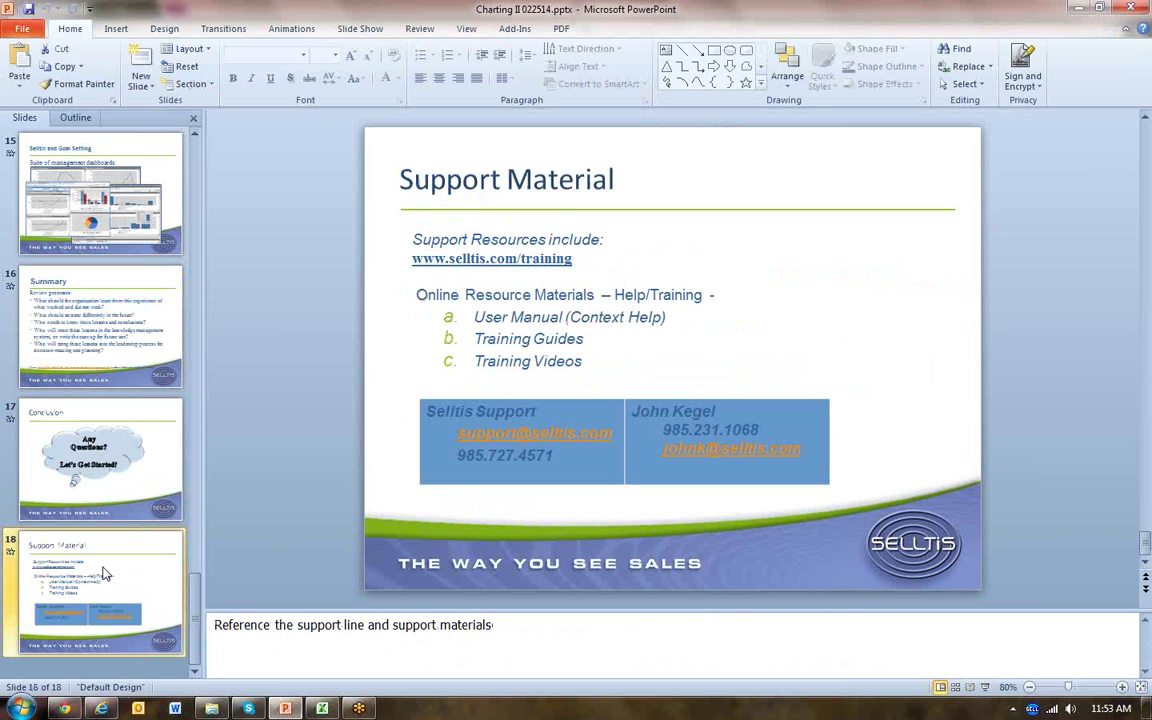
key(shift+F5)
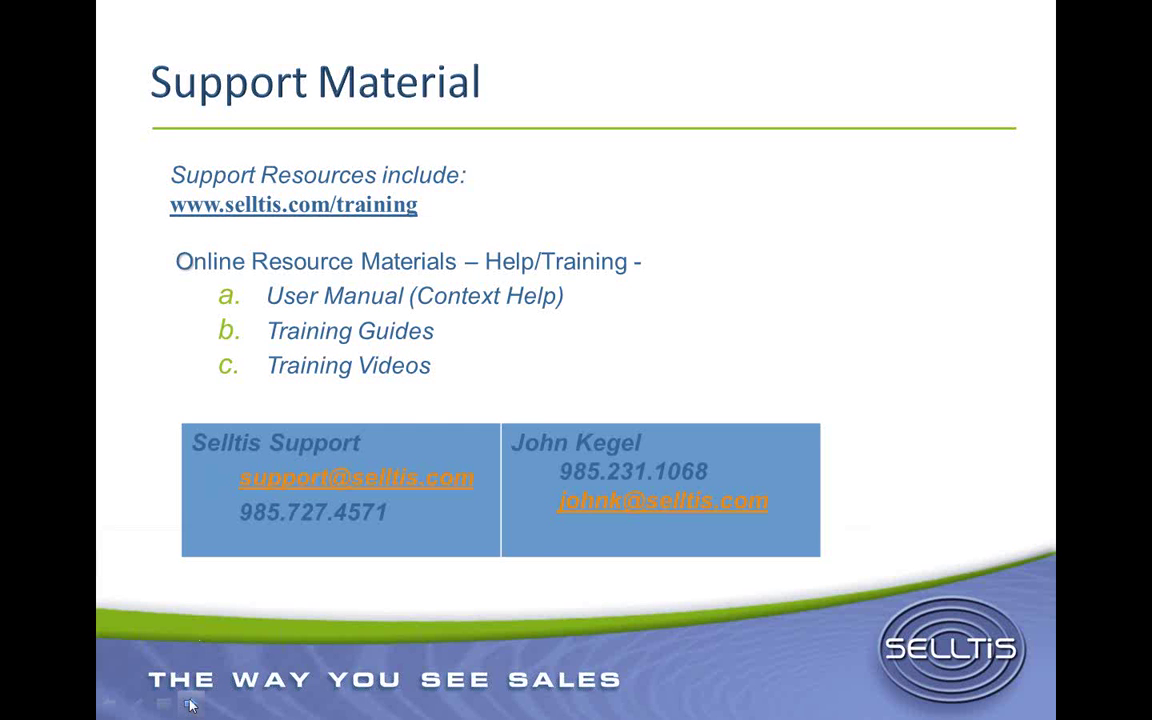
key(Escape)
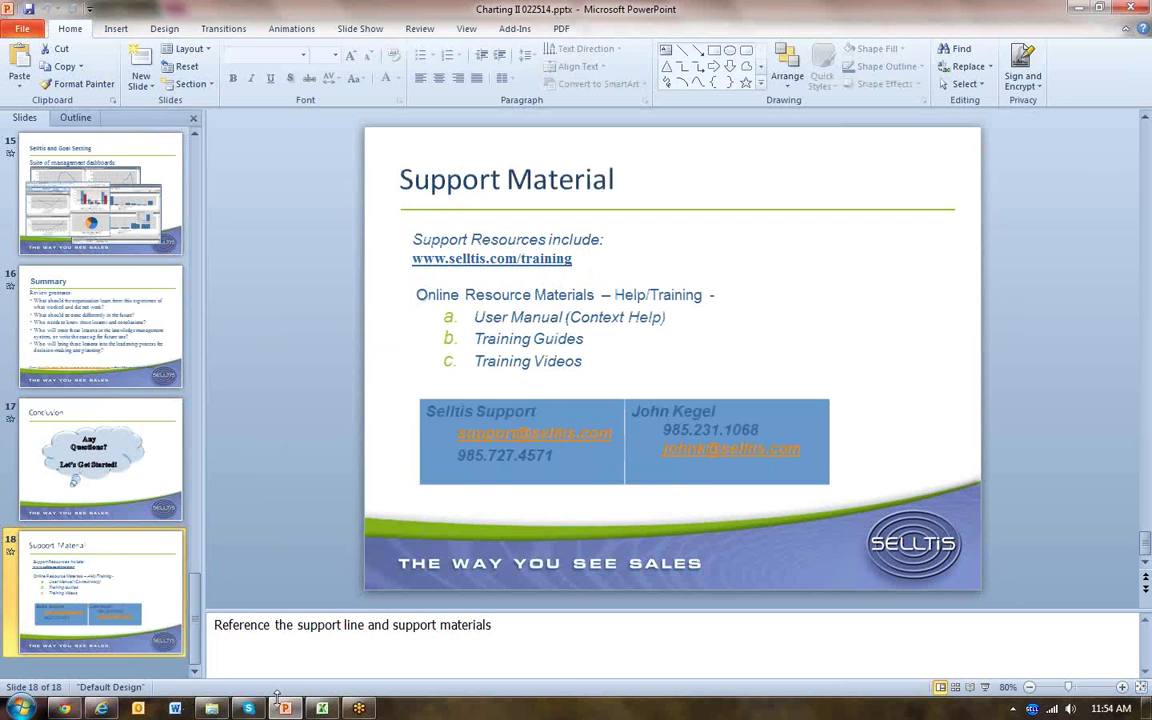
click(359, 709)
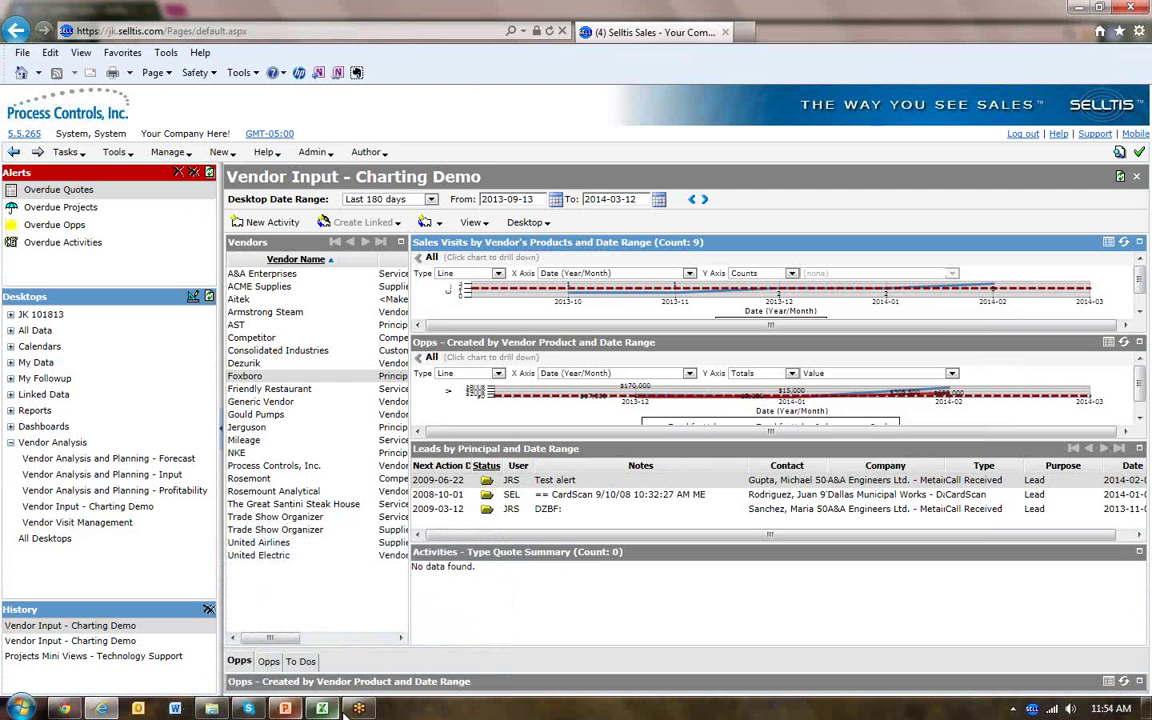